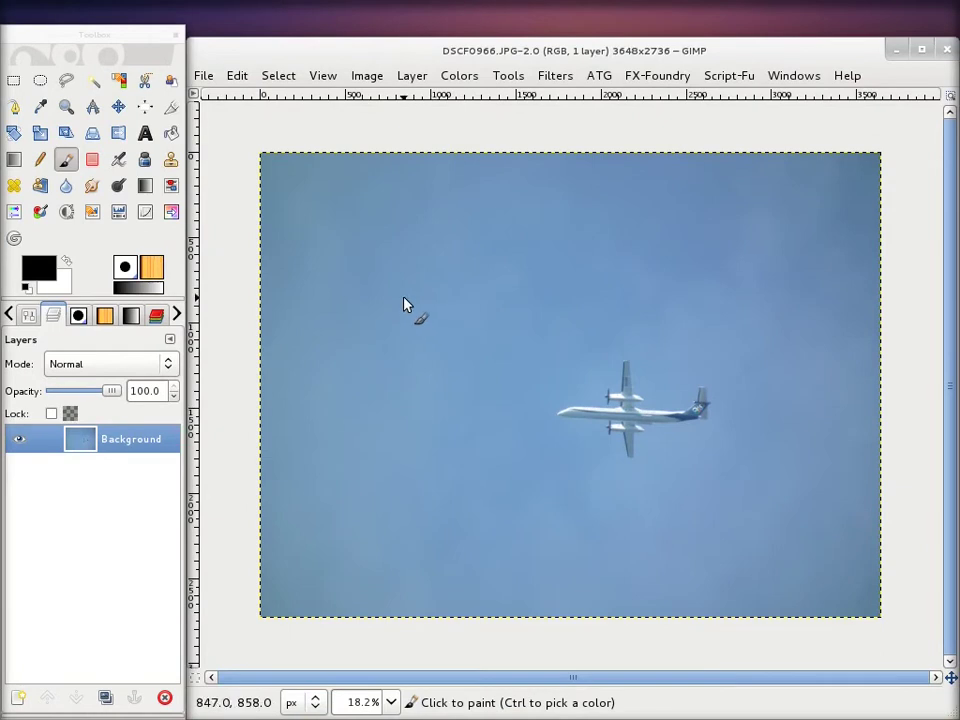
# Step: Set the Crop tool to a fixed aspect ratio and select the current ratio value
pyautogui.click(172, 109)
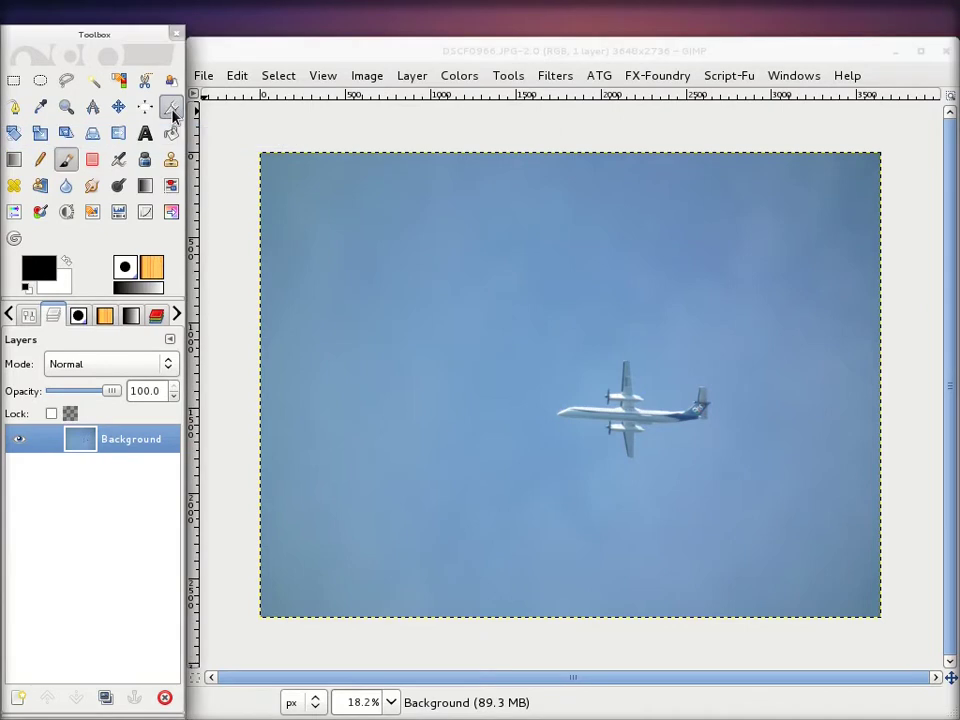
pyautogui.doubleClick(172, 109)
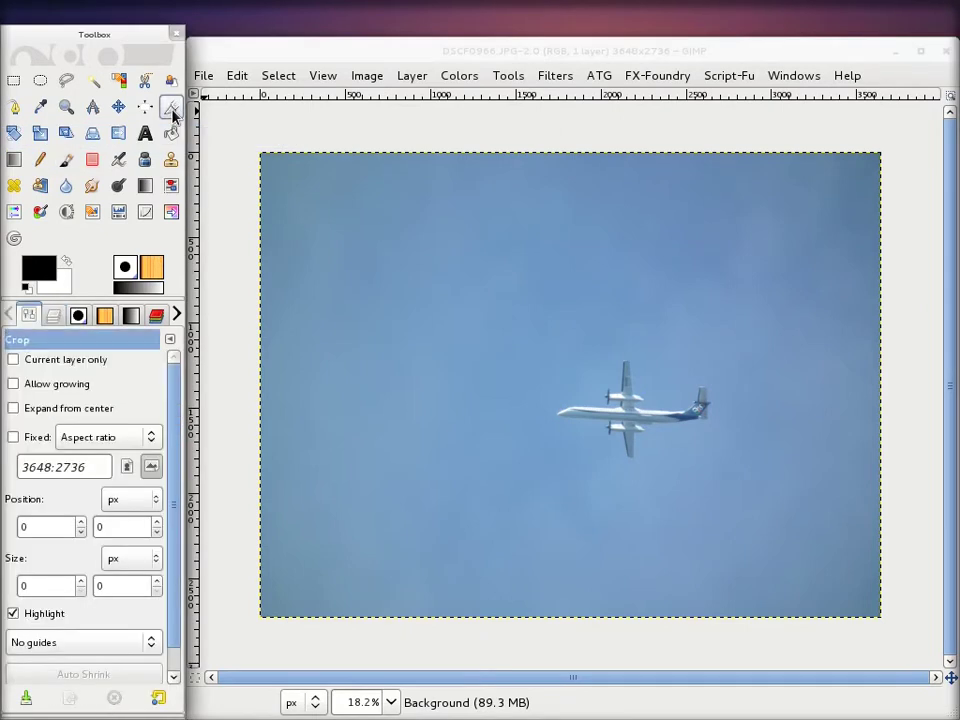
pyautogui.click(116, 440)
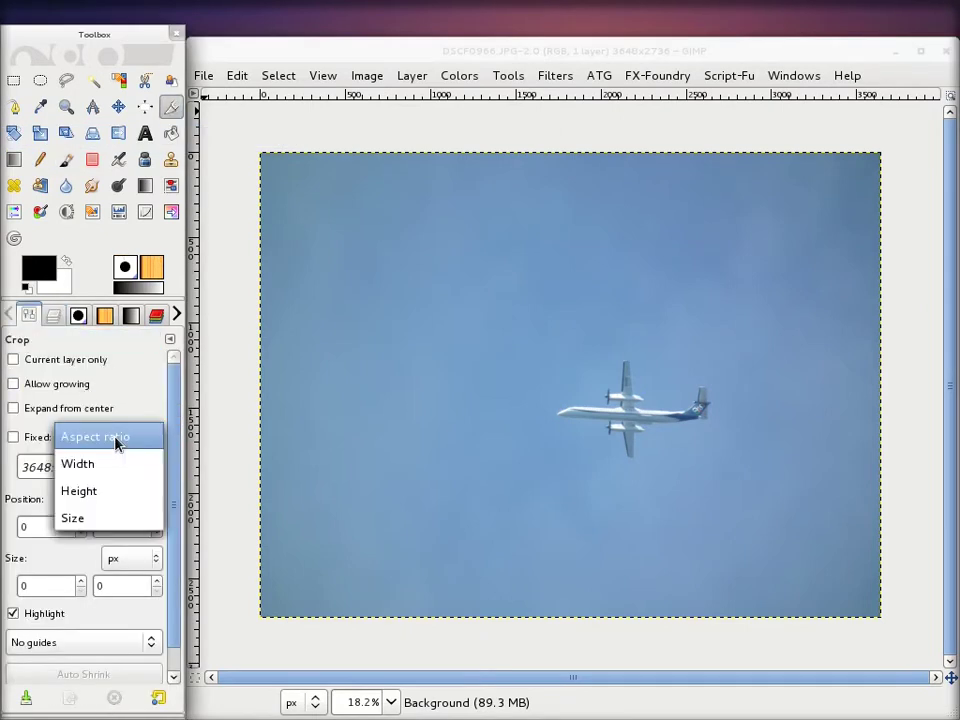
pyautogui.click(116, 437)
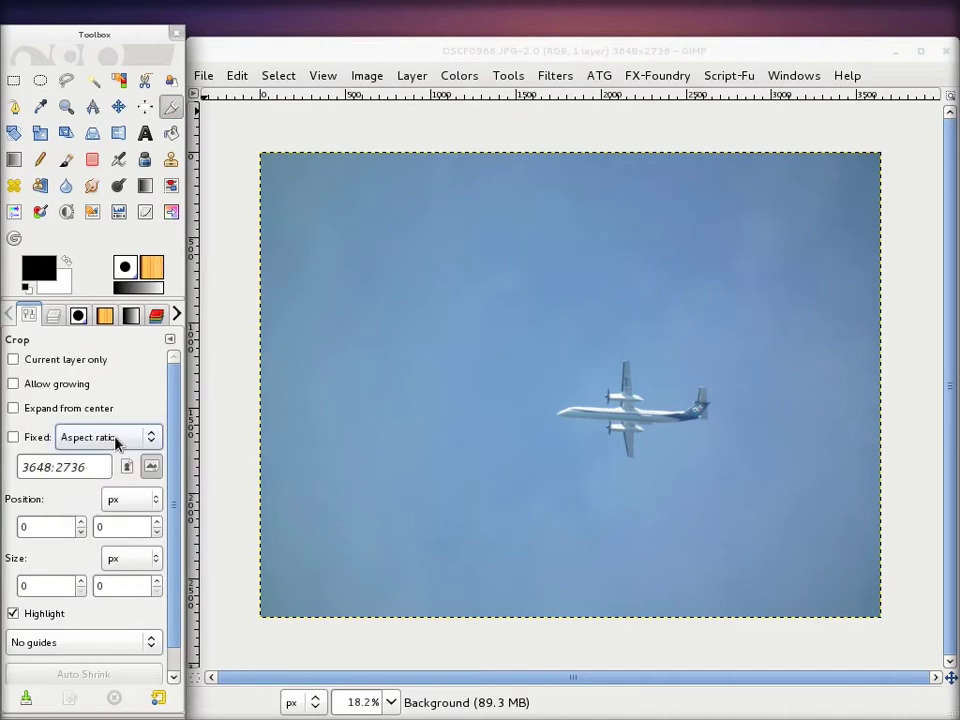
pyautogui.click(13, 437)
pyautogui.moveTo(94, 466); pyautogui.dragTo(20, 466)
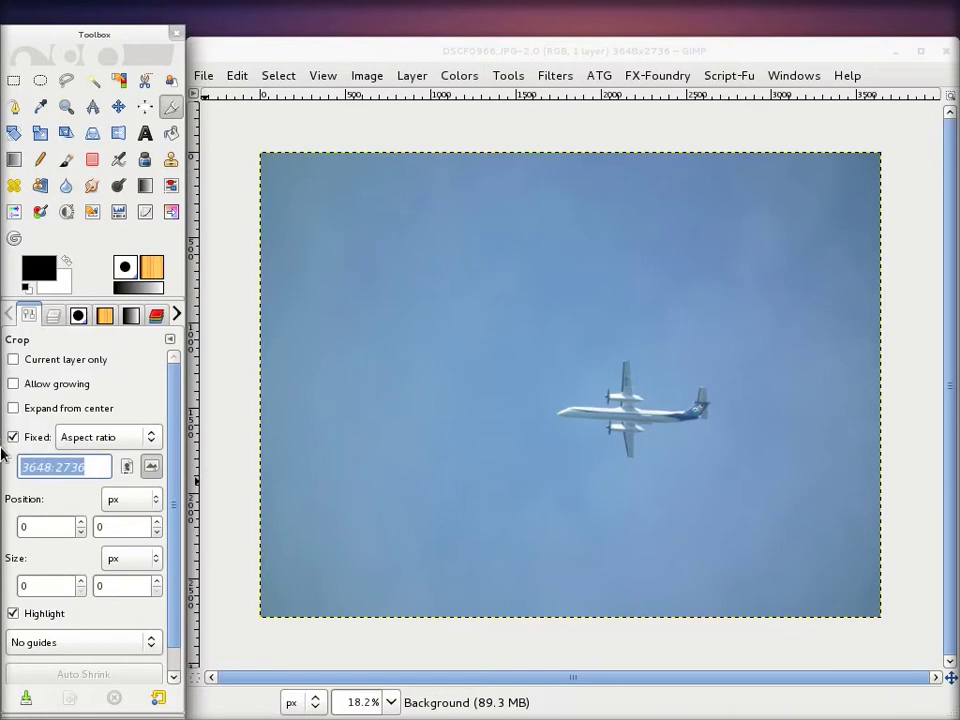
# Step: Draw a 4:3 crop frame around the airplane and enlarge it
pyautogui.write('4:3')
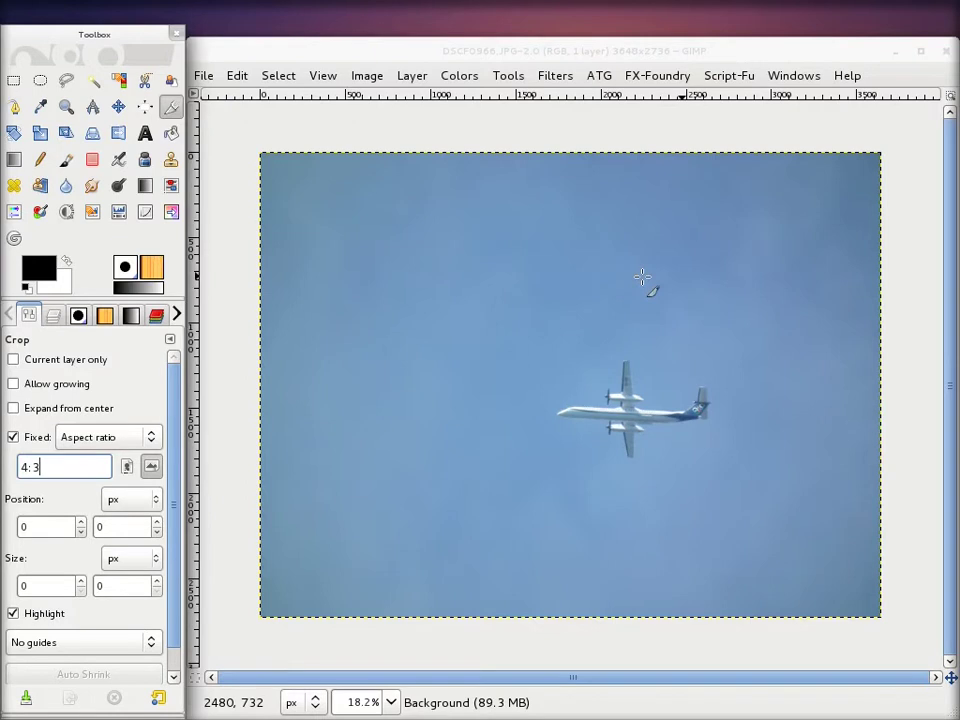
pyautogui.moveTo(348, 262); pyautogui.dragTo(672, 504)
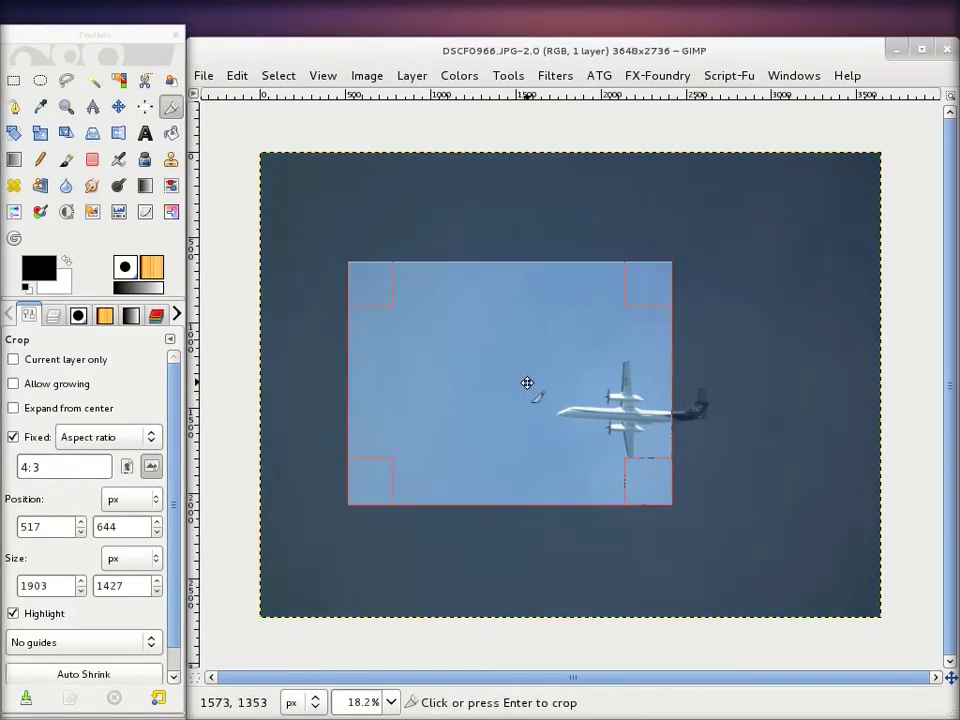
pyautogui.moveTo(527, 384); pyautogui.dragTo(590, 385)
pyautogui.moveTo(703, 465); pyautogui.dragTo(723, 489)
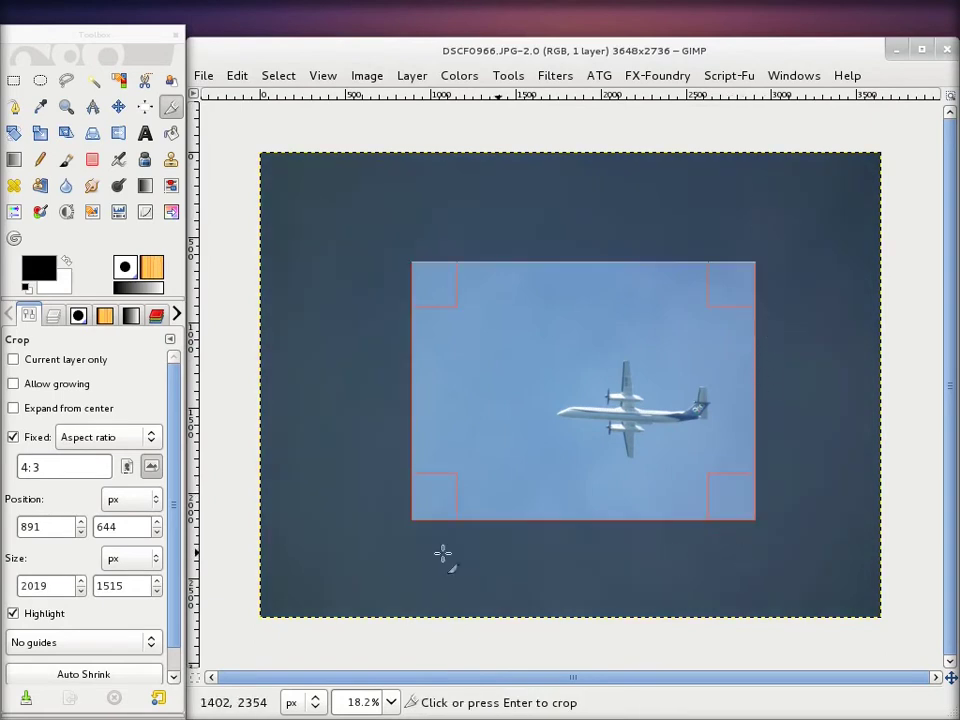
# Step: Switch the ratio to 16:9 and fit the crop frame around the plane at 2233×1256
pyautogui.moveTo(75, 467); pyautogui.dragTo(10, 467)
pyautogui.write('16')
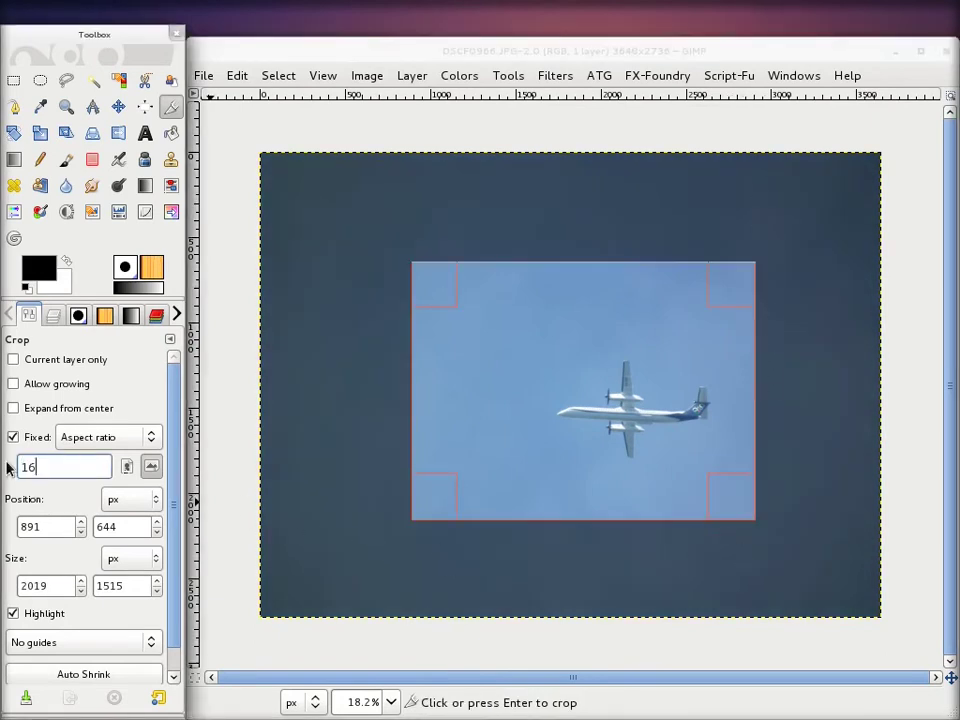
pyautogui.write(':9')
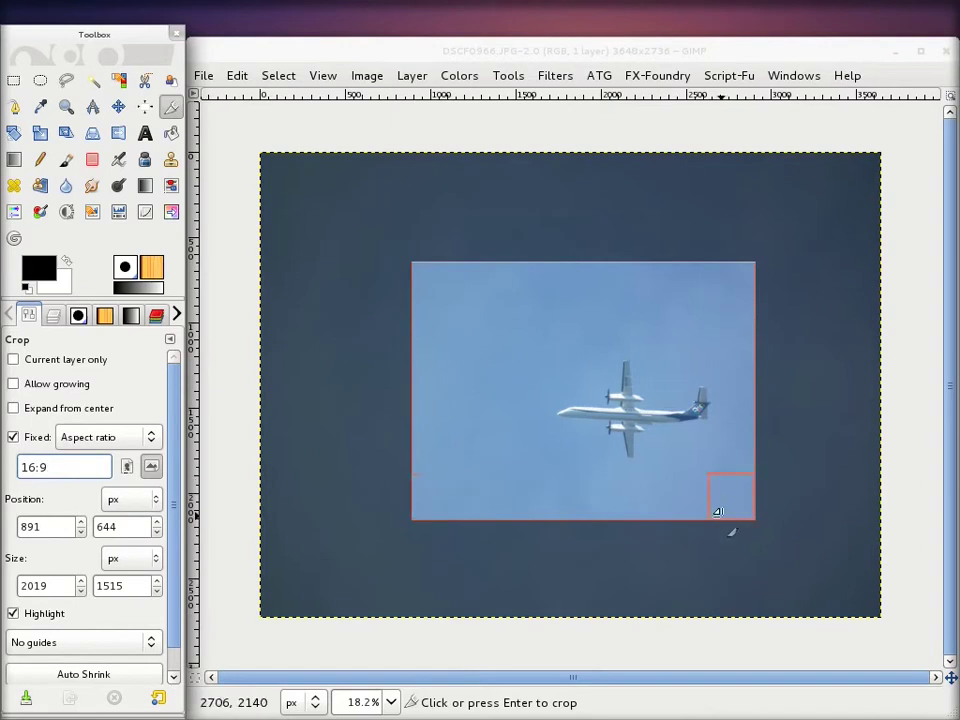
pyautogui.moveTo(722, 508); pyautogui.dragTo(654, 476)
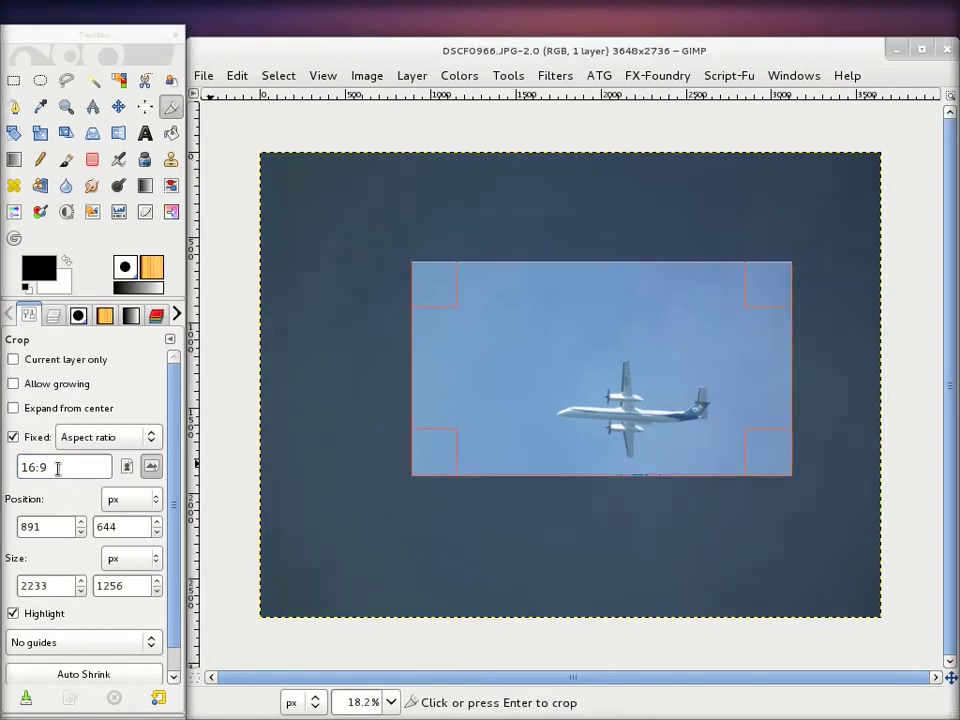
pyautogui.moveTo(631, 388); pyautogui.dragTo(595, 410)
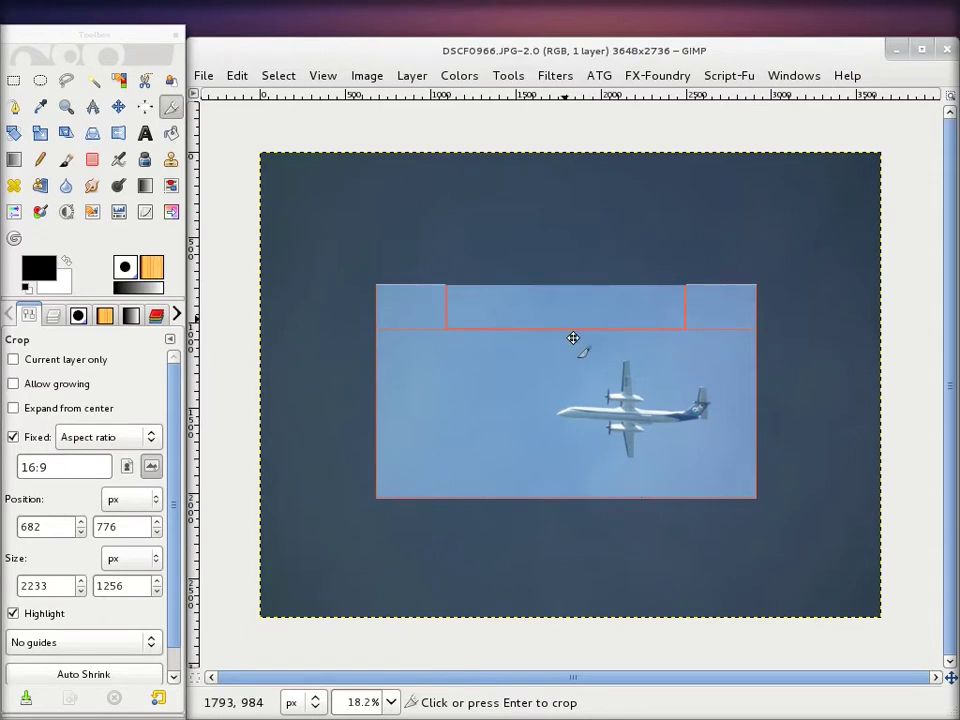
pyautogui.moveTo(58, 465); pyautogui.dragTo(3, 463)
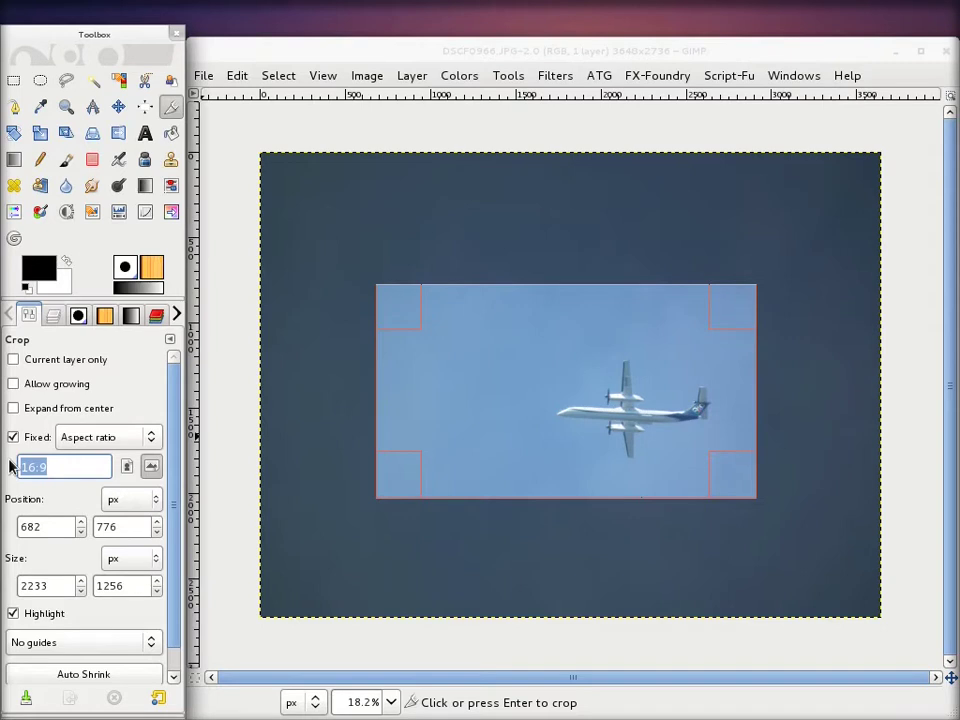
# Step: Enter a 1333:768 ratio and adjust the crop frame over the plane
pyautogui.write('1333:768')
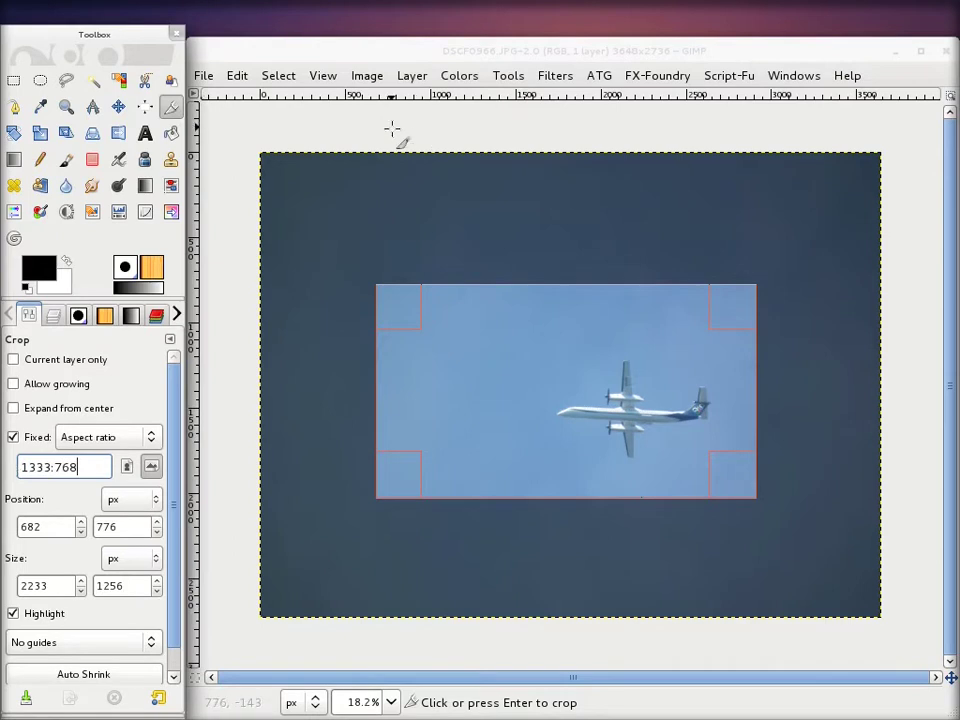
pyautogui.moveTo(405, 311)
pyautogui.mouseDown()
pyautogui.moveTo(495, 325)
pyautogui.moveTo(456, 321)
pyautogui.moveTo(369, 281)
pyautogui.moveTo(710, 398)
pyautogui.moveTo(366, 296)
pyautogui.moveTo(452, 330)
pyautogui.mouseUp()
pyautogui.moveTo(642, 404)
pyautogui.mouseDown()
pyautogui.moveTo(628, 401)
pyautogui.moveTo(652, 405)
pyautogui.moveTo(633, 415)
pyautogui.mouseUp()
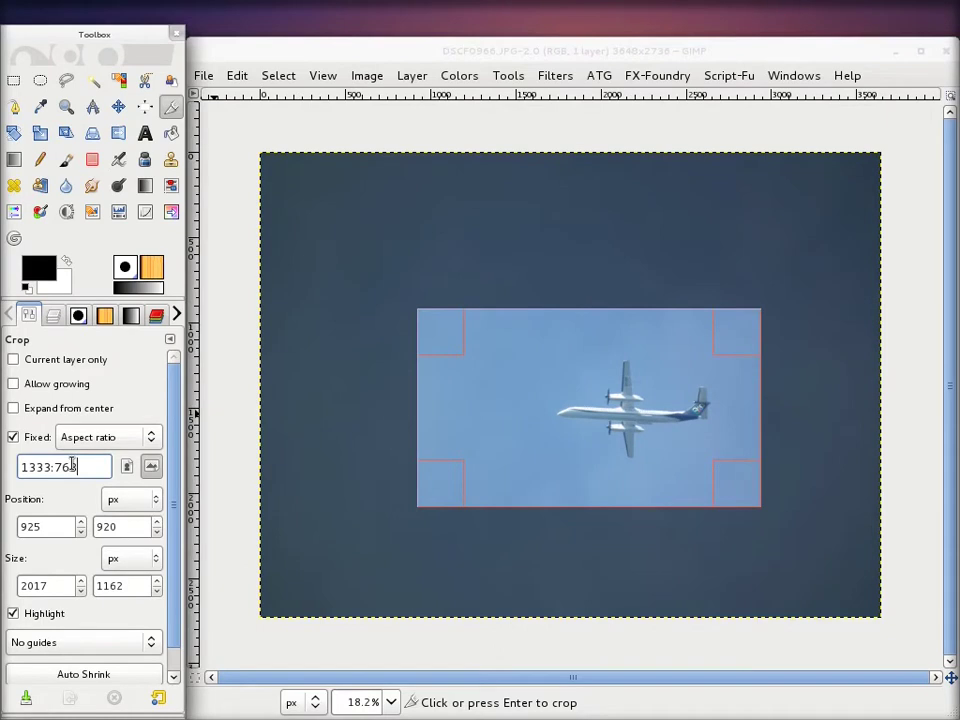
# Step: Change the ratio to 1024:768, position the frame on the airplane, and crop to 1929×1447
pyautogui.tripleClick(72, 462)
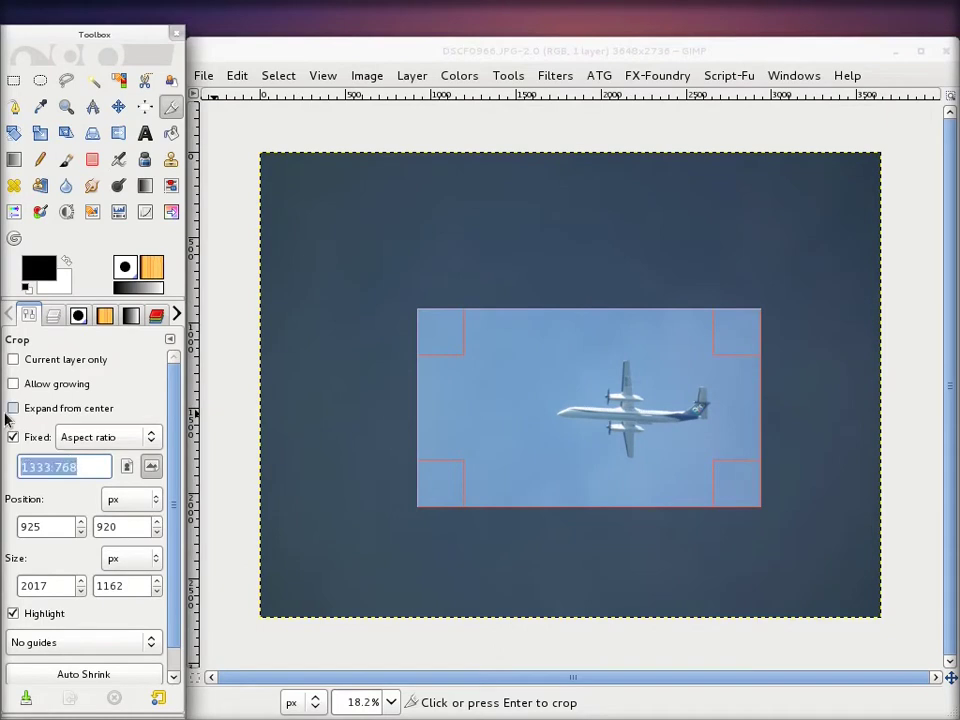
pyautogui.write('1024:')
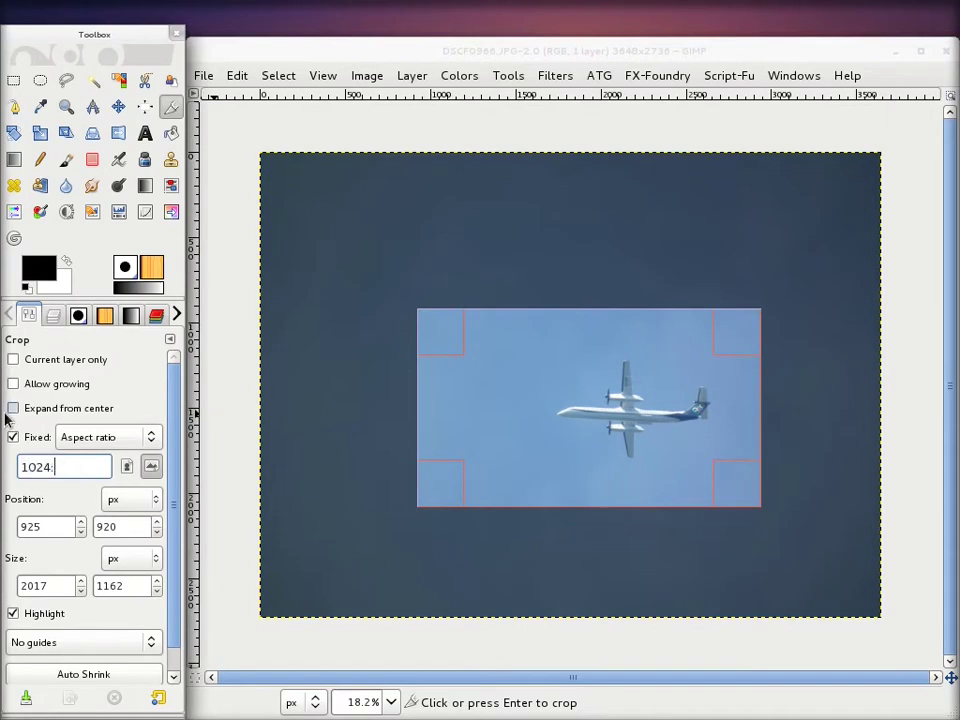
pyautogui.write('768')
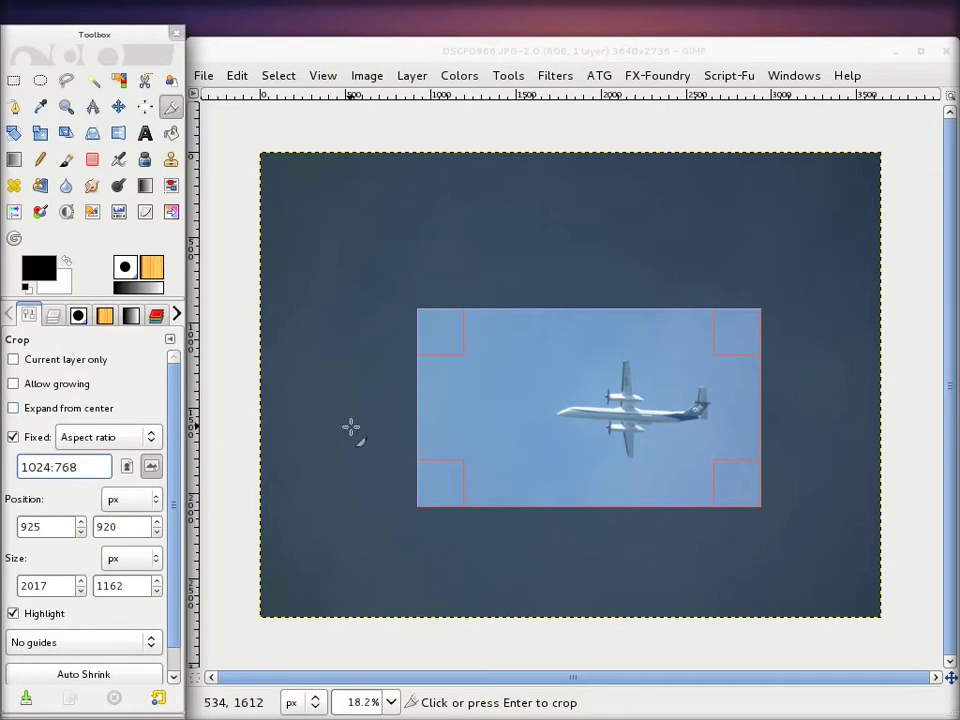
pyautogui.moveTo(463, 326)
pyautogui.mouseDown()
pyautogui.moveTo(534, 356)
pyautogui.moveTo(448, 257)
pyautogui.moveTo(471, 306)
pyautogui.moveTo(458, 285)
pyautogui.mouseUp()
pyautogui.moveTo(649, 386)
pyautogui.mouseDown()
pyautogui.moveTo(626, 401)
pyautogui.moveTo(623, 429)
pyautogui.moveTo(638, 410)
pyautogui.moveTo(628, 408)
pyautogui.moveTo(643, 407)
pyautogui.moveTo(645, 433)
pyautogui.moveTo(655, 419)
pyautogui.moveTo(639, 394)
pyautogui.moveTo(625, 400)
pyautogui.moveTo(632, 410)
pyautogui.mouseUp()
pyautogui.click(632, 410)
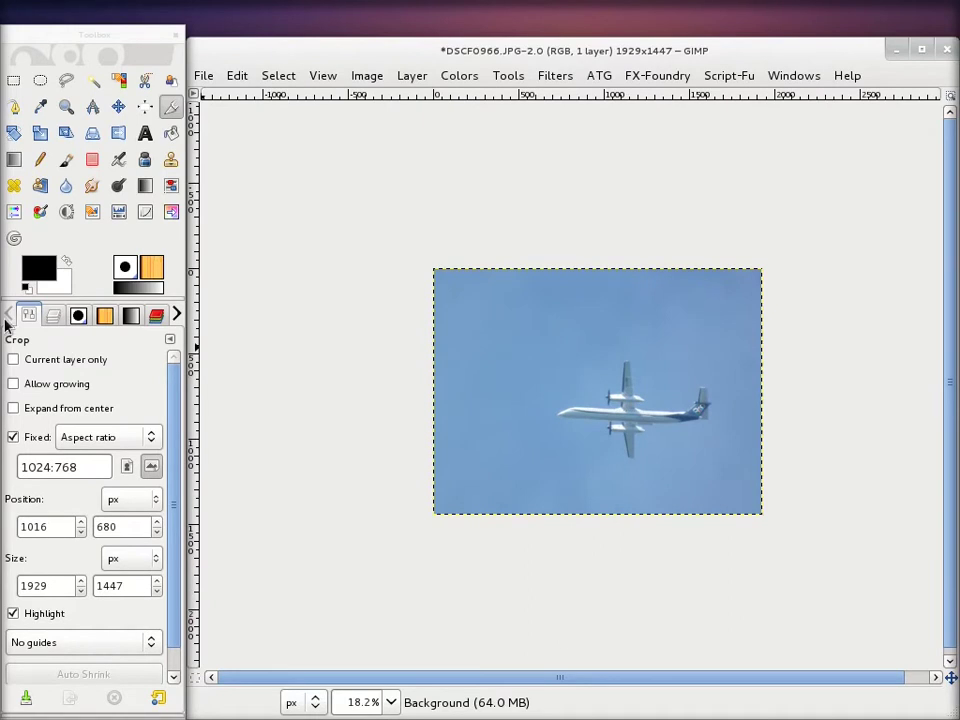
# Step: Scale the image to width 1024 and height 768 via Image > Scale Image
pyautogui.click(54, 316)
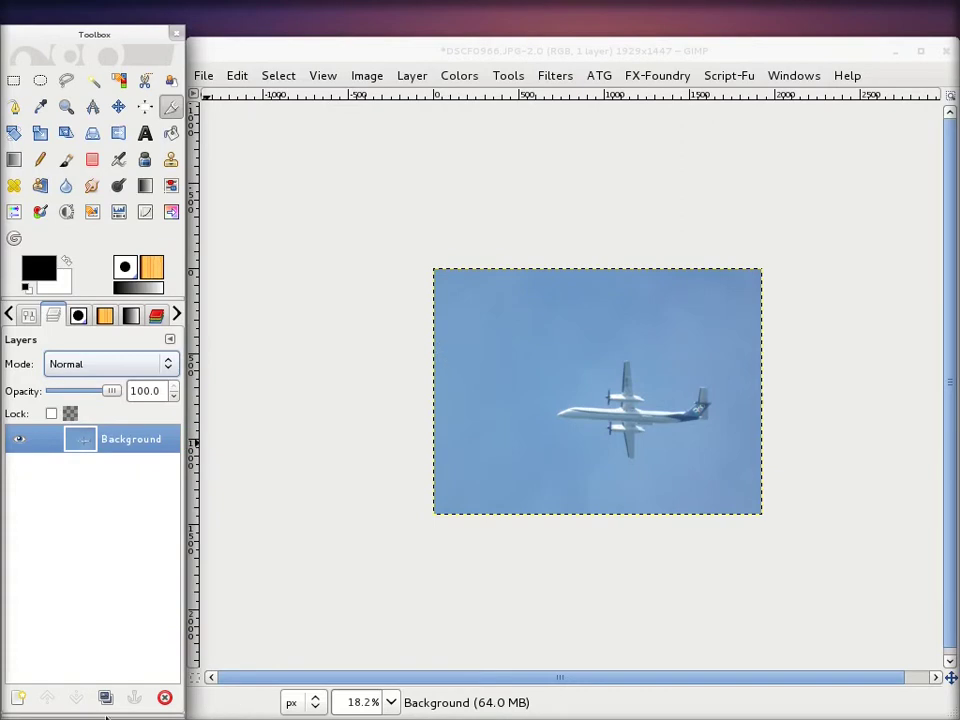
pyautogui.click(373, 82)
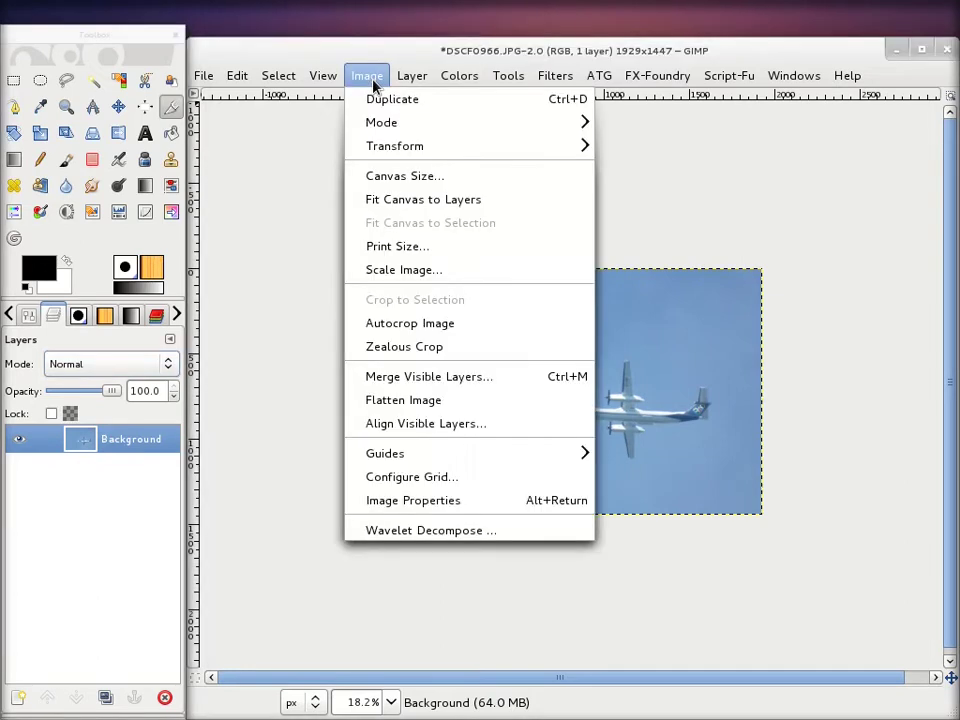
pyautogui.click(427, 272)
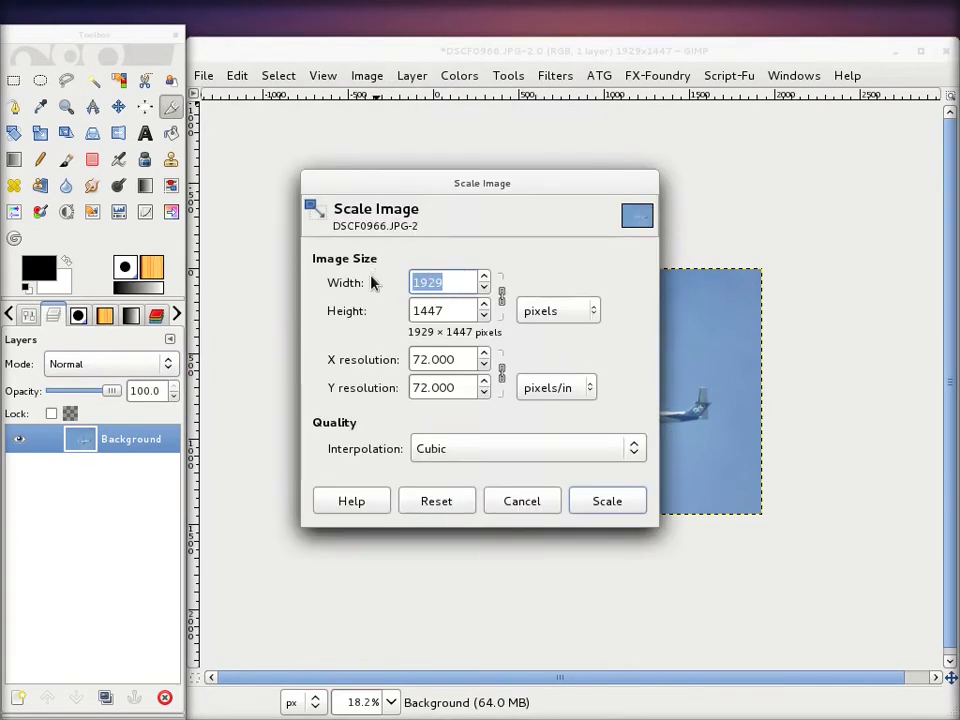
pyautogui.write('1024')
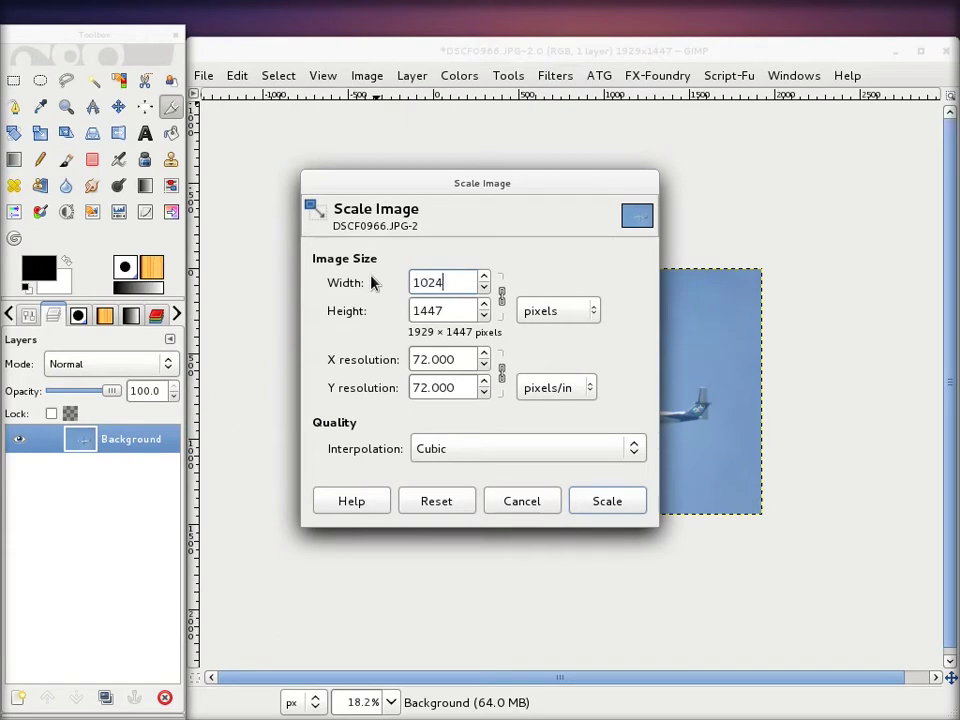
pyautogui.click(442, 310)
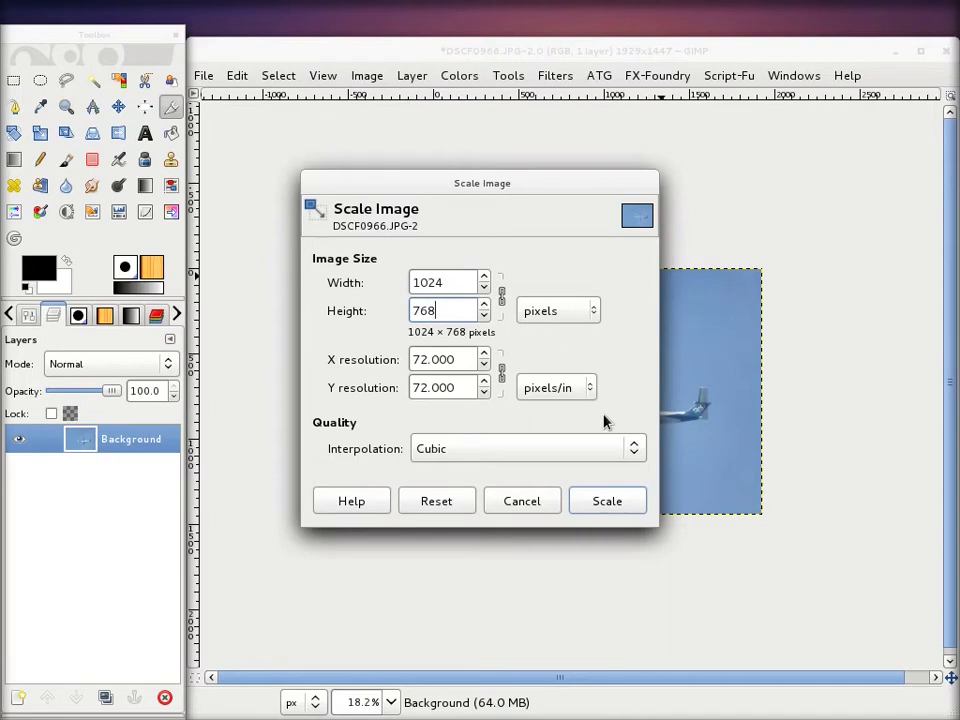
pyautogui.click(611, 501)
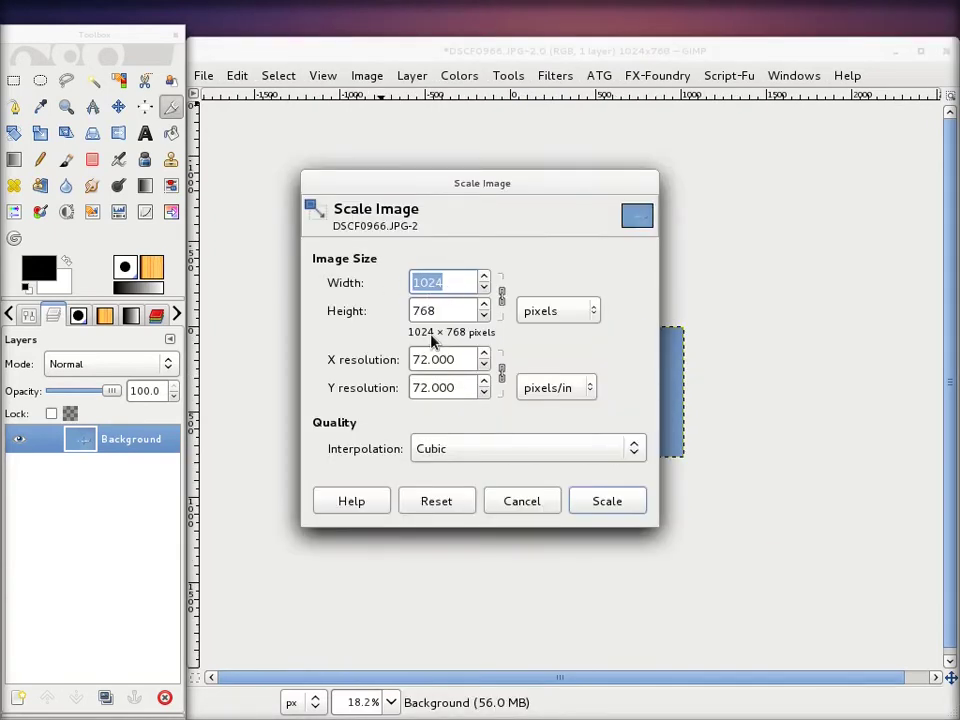
pyautogui.click(521, 501)
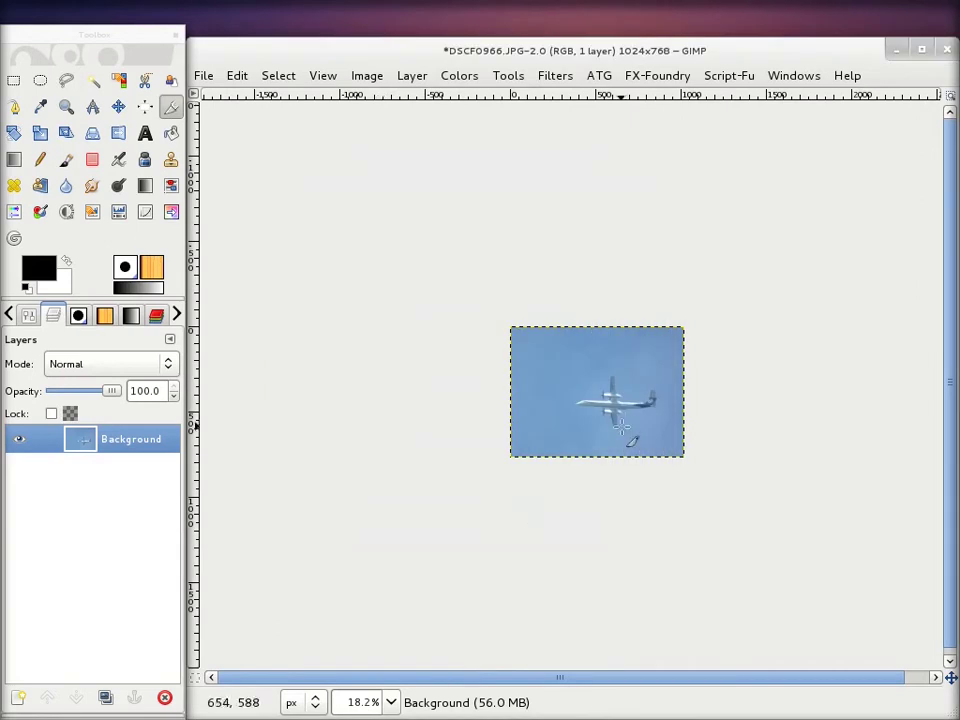
pyautogui.click(391, 702)
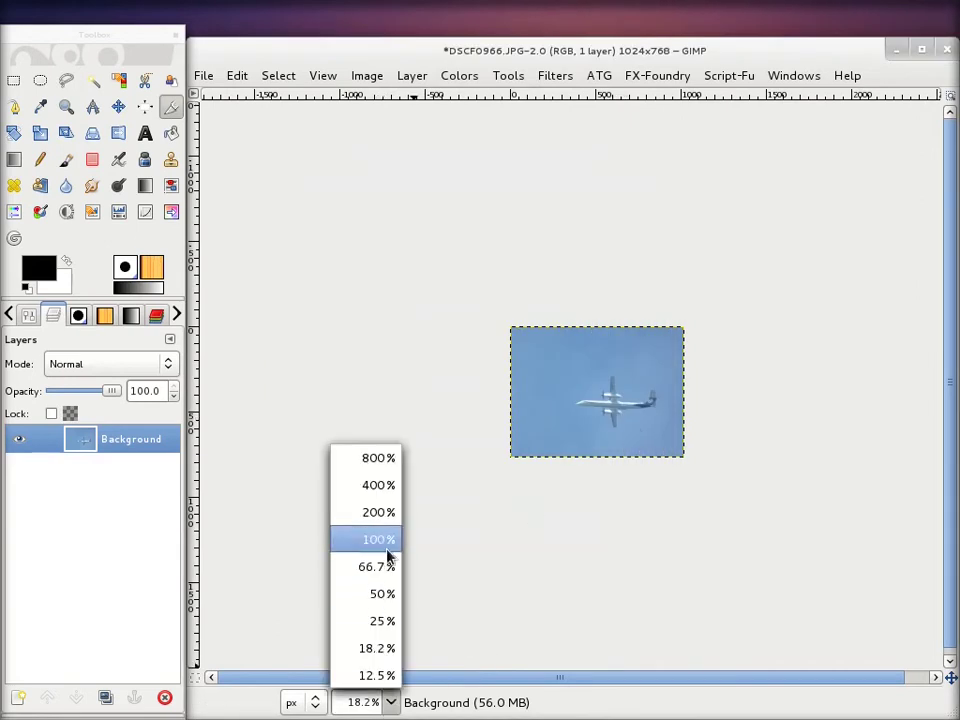
pyautogui.click(387, 537)
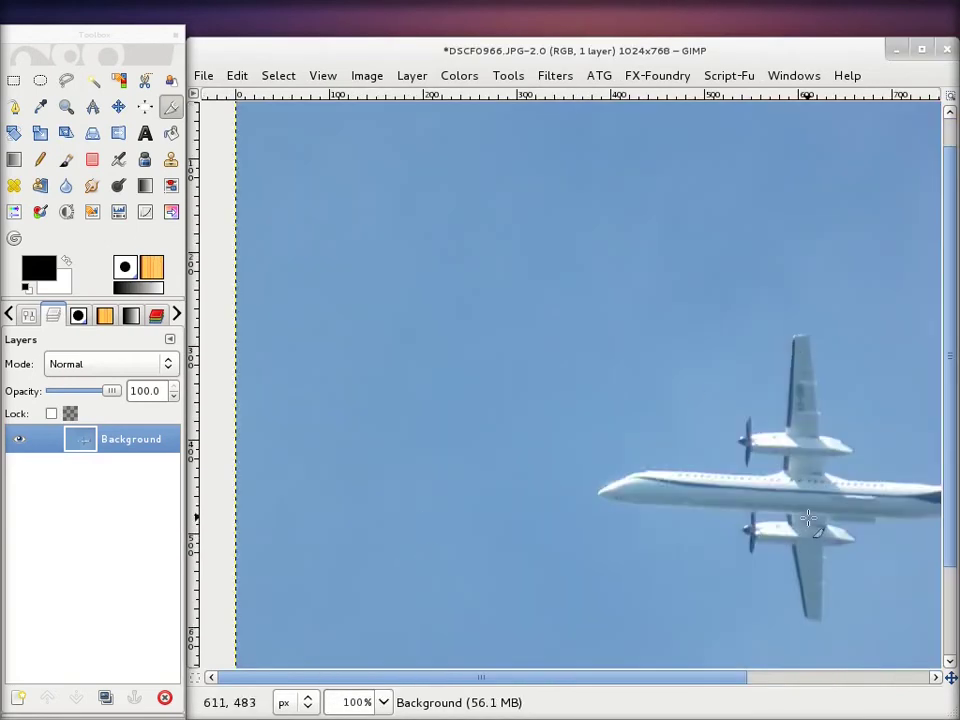
pyautogui.moveTo(769, 475)
pyautogui.mouseDown()
pyautogui.moveTo(408, 289)
pyautogui.moveTo(421, 430)
pyautogui.moveTo(522, 469)
pyautogui.mouseUp()
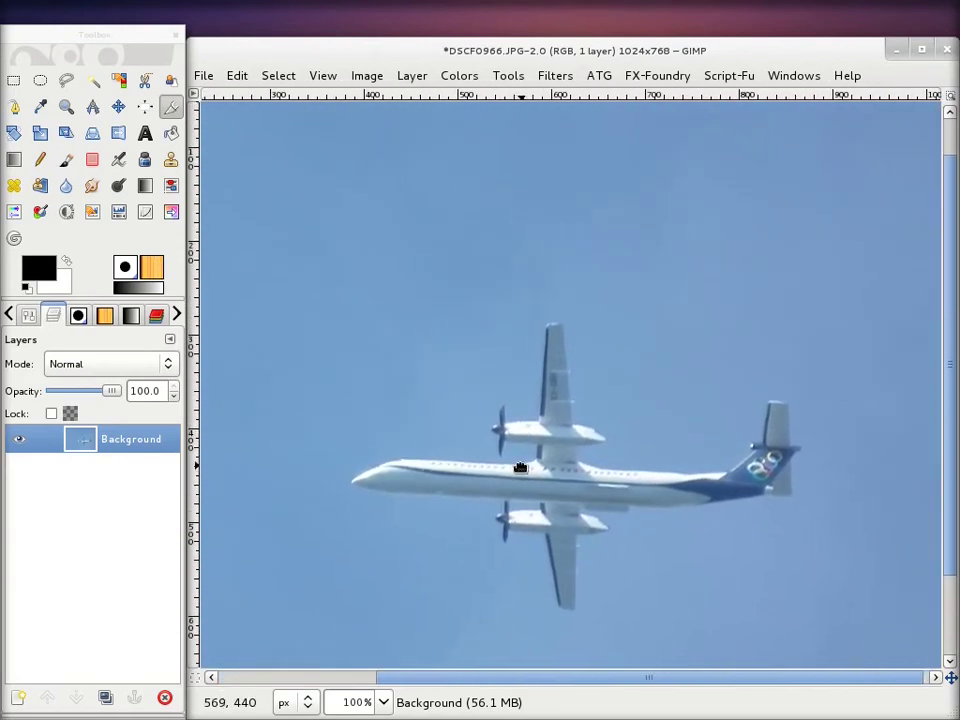
pyautogui.press('2')
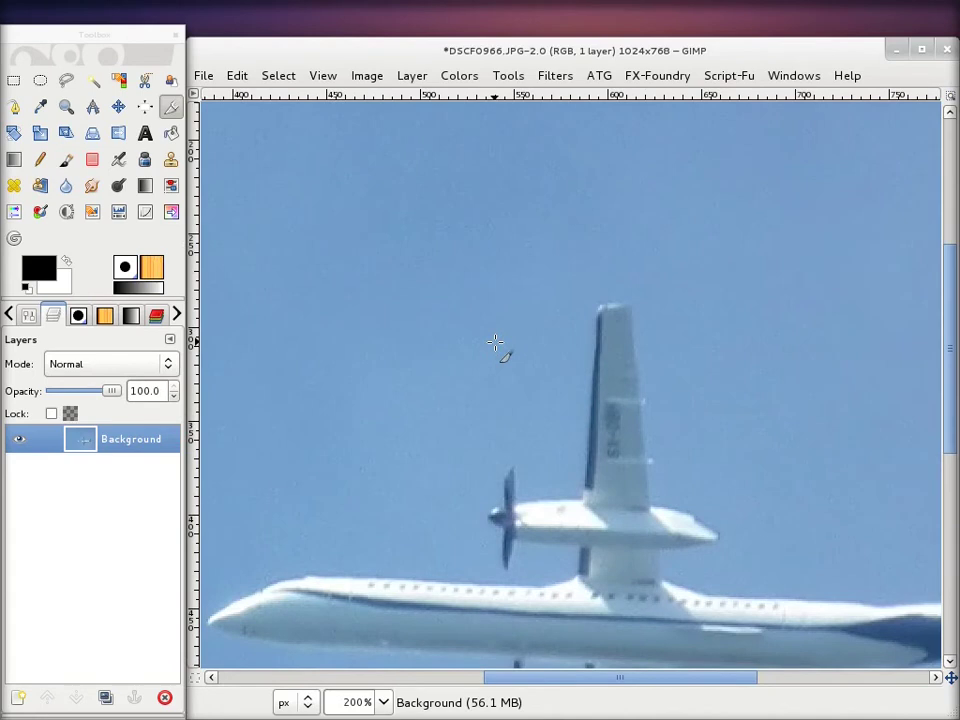
pyautogui.press('-')
pyautogui.press('+')
pyautogui.press('+')
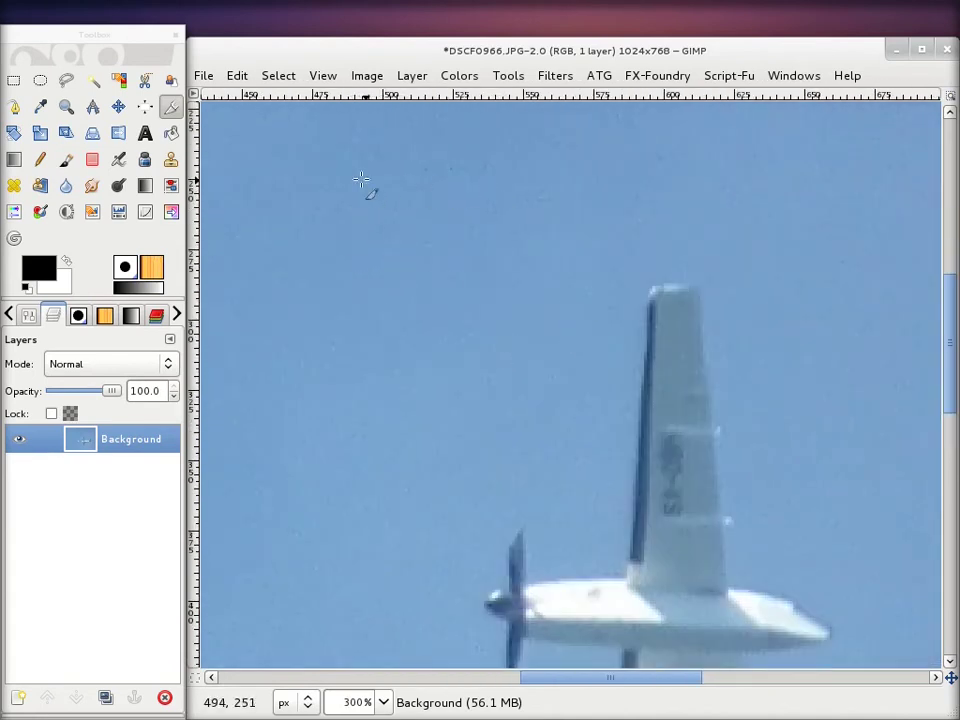
pyautogui.moveTo(578, 300); pyautogui.dragTo(317, 411)
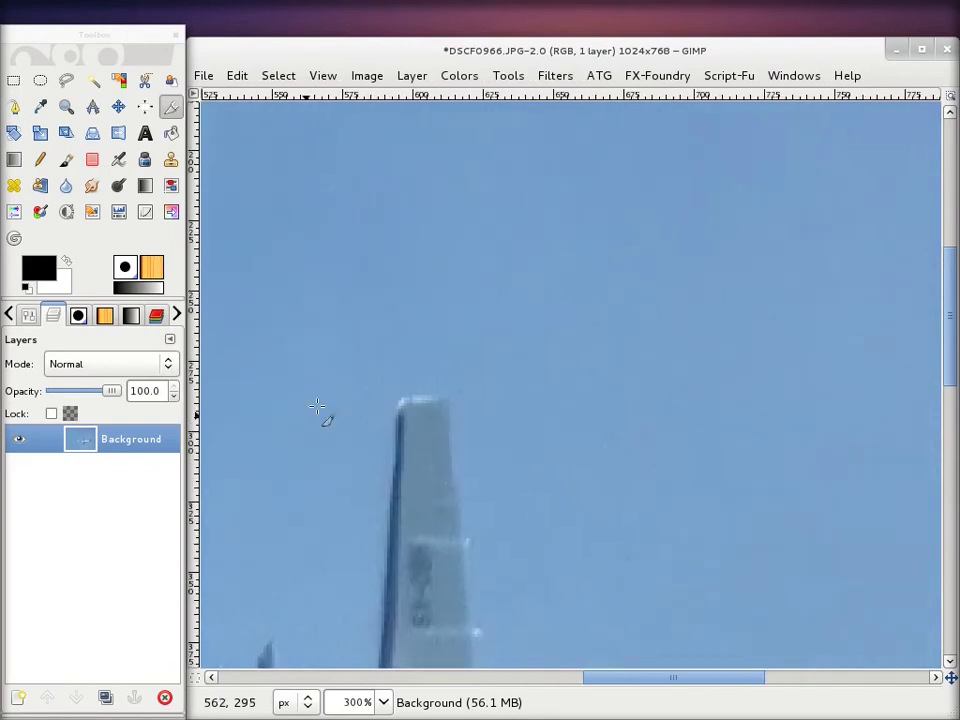
pyautogui.moveTo(900, 430); pyautogui.dragTo(250, 440)
pyautogui.moveTo(407, 454); pyautogui.dragTo(600, 287)
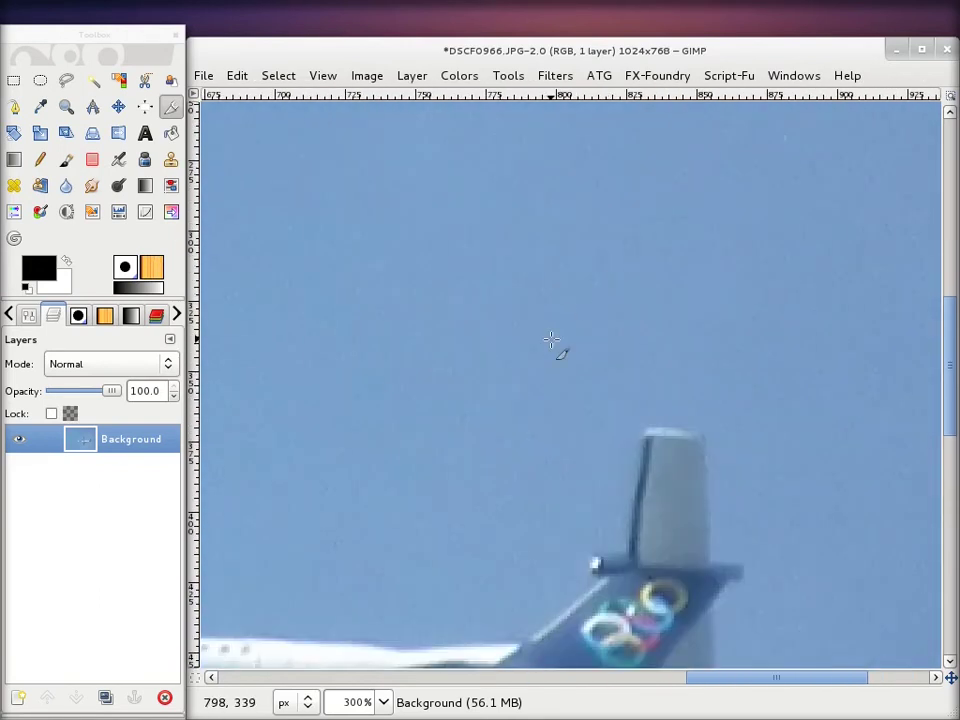
pyautogui.moveTo(407, 401)
pyautogui.mouseDown()
pyautogui.moveTo(616, 279)
pyautogui.moveTo(804, 328)
pyautogui.mouseUp()
pyautogui.moveTo(754, 306); pyautogui.dragTo(503, 196)
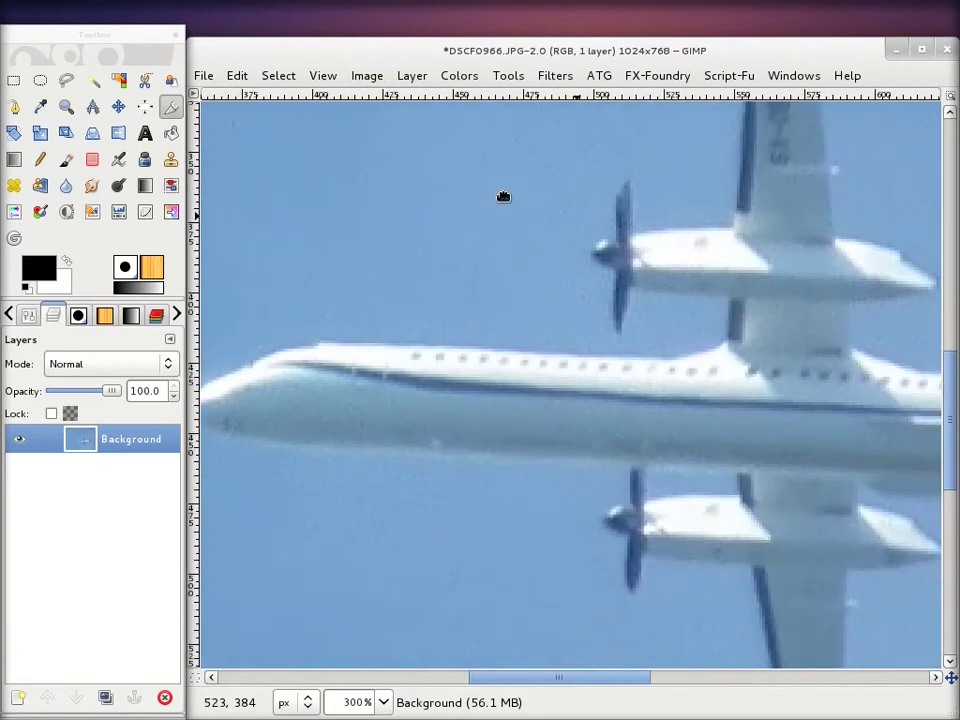
pyautogui.moveTo(433, 418); pyautogui.dragTo(844, 510)
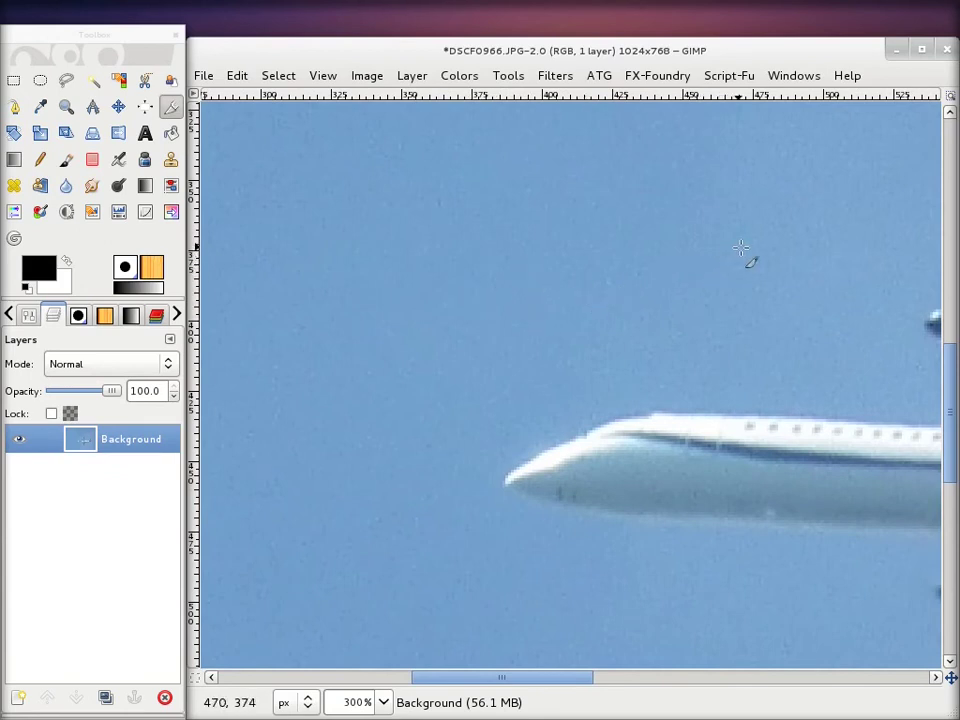
pyautogui.moveTo(741, 249)
pyautogui.mouseDown()
pyautogui.moveTo(624, 291)
pyautogui.moveTo(657, 390)
pyautogui.moveTo(521, 274)
pyautogui.mouseUp()
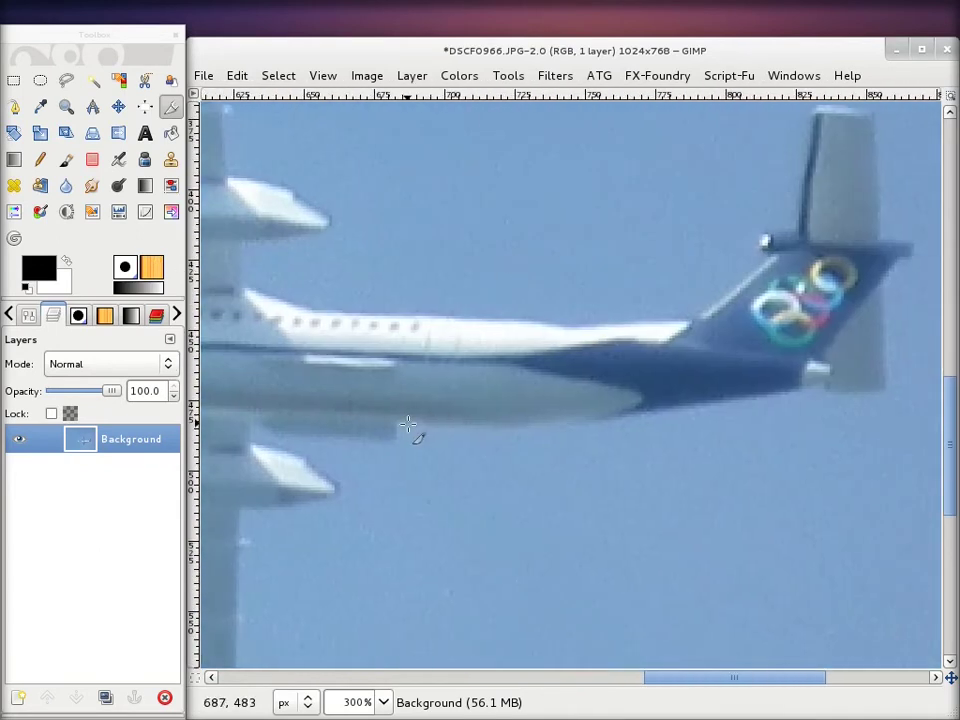
pyautogui.moveTo(408, 425); pyautogui.dragTo(711, 321)
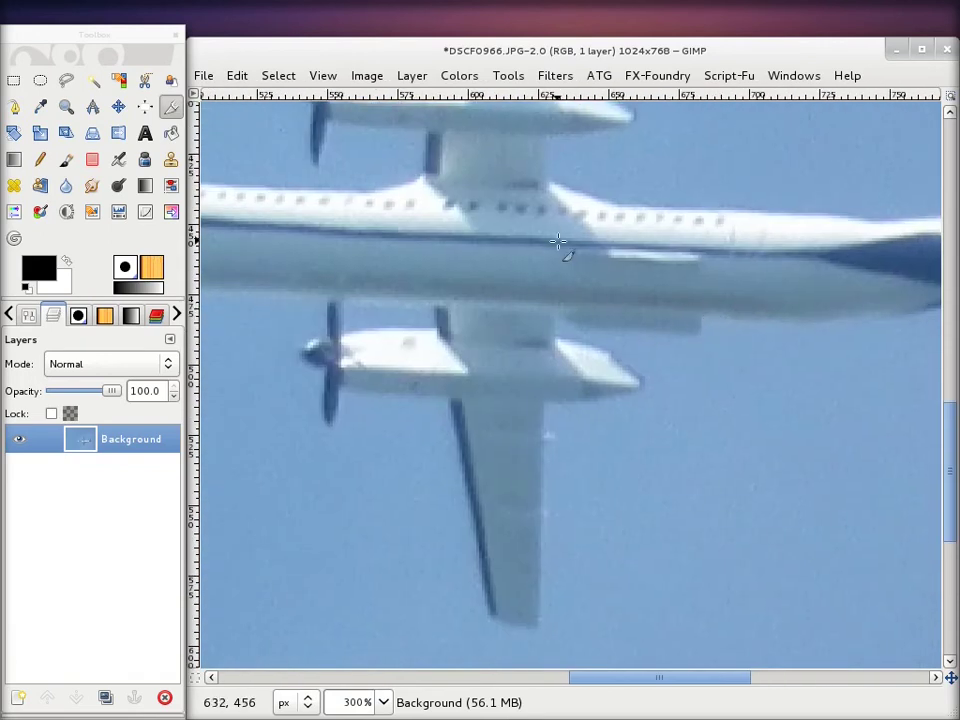
pyautogui.moveTo(546, 246)
pyautogui.mouseDown()
pyautogui.moveTo(611, 413)
pyautogui.moveTo(738, 418)
pyautogui.mouseUp()
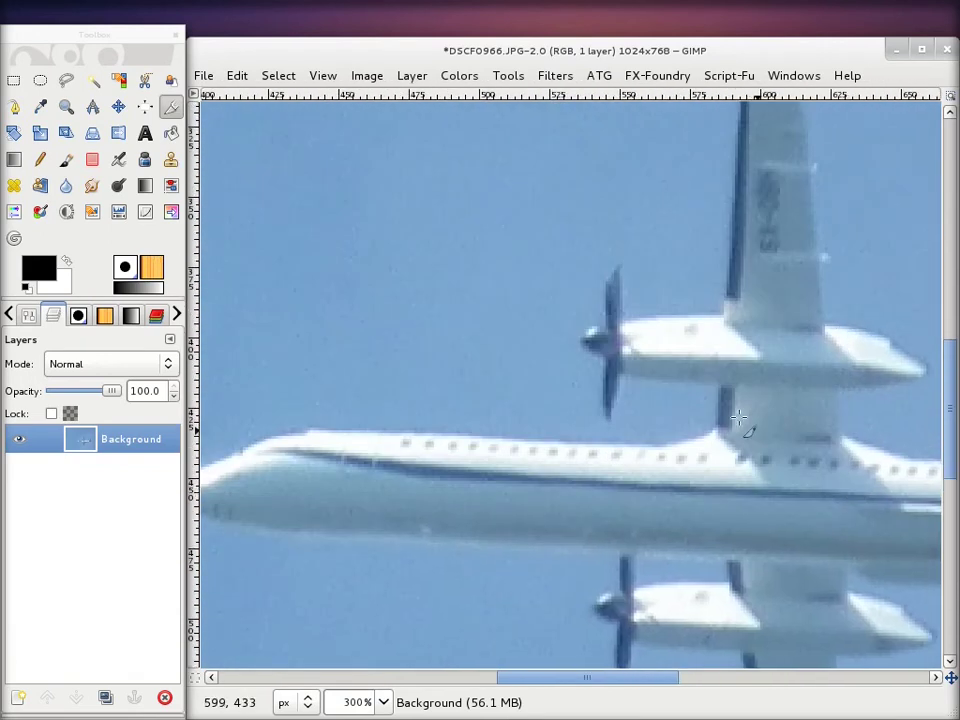
pyautogui.moveTo(396, 272)
pyautogui.mouseDown()
pyautogui.moveTo(595, 316)
pyautogui.moveTo(401, 353)
pyautogui.mouseUp()
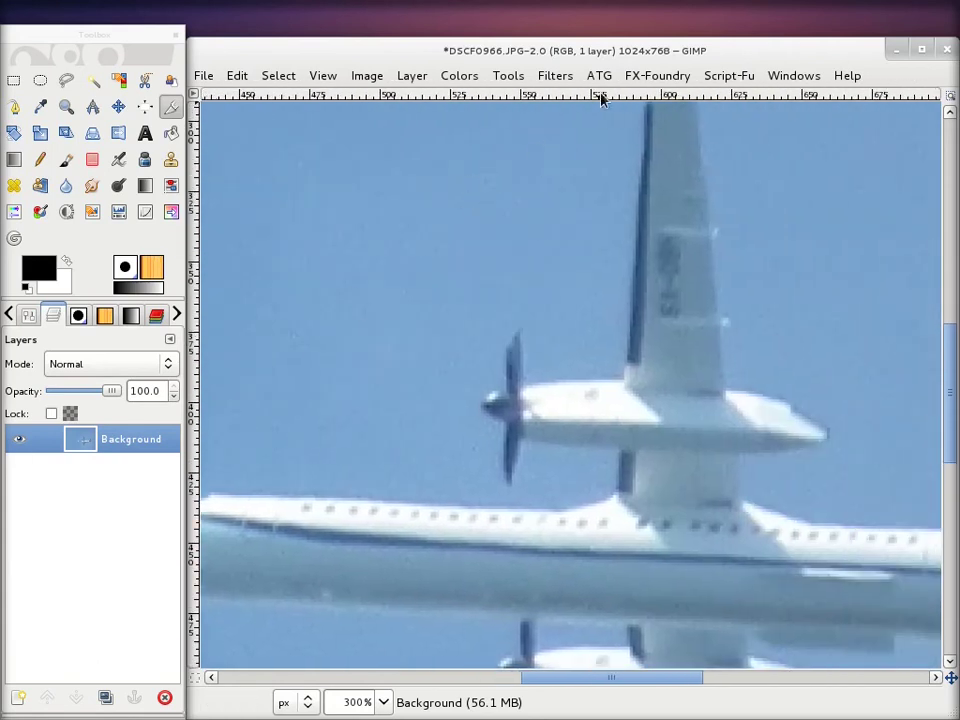
pyautogui.click(560, 77)
pyautogui.click(613, 655)
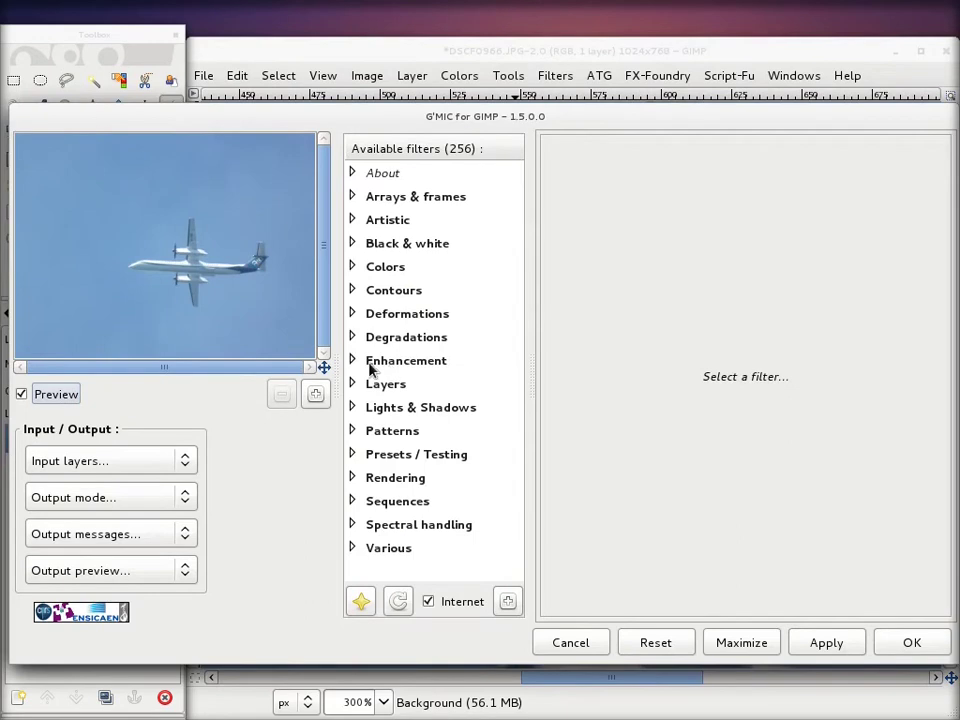
pyautogui.click(370, 364)
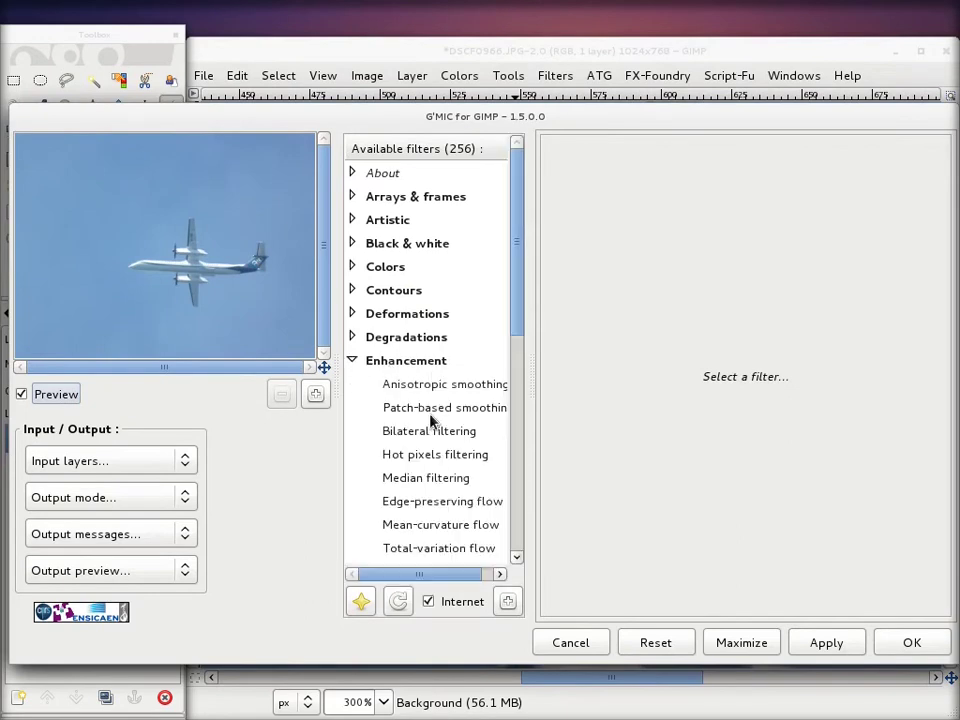
pyautogui.click(416, 386)
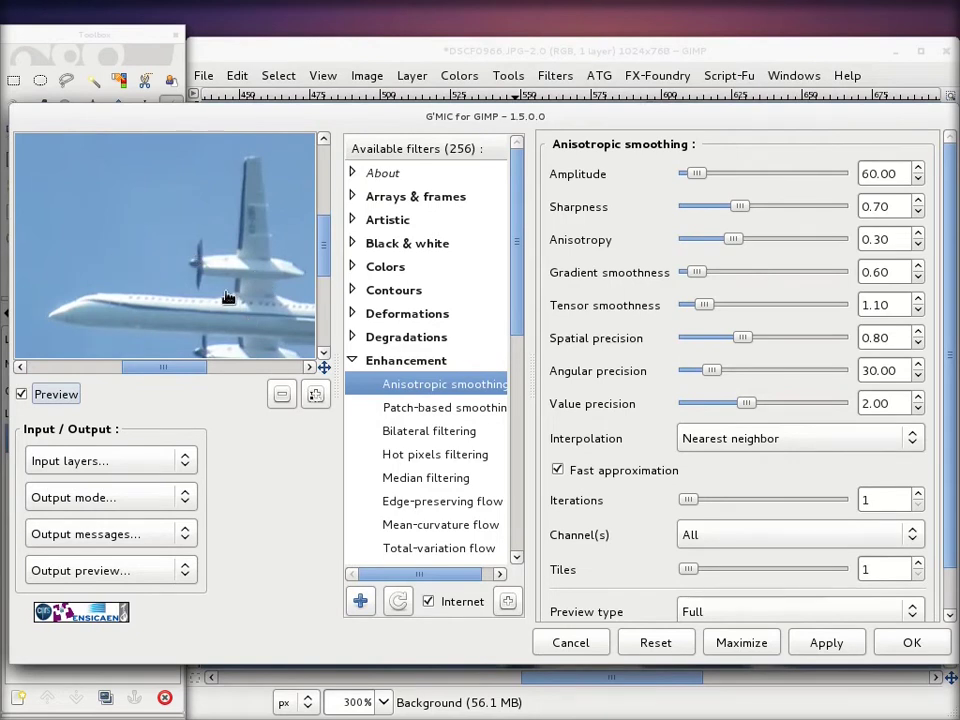
pyautogui.scroll(1, 228, 297)
pyautogui.scroll(1, 221, 289)
pyautogui.scroll(1, 223, 281)
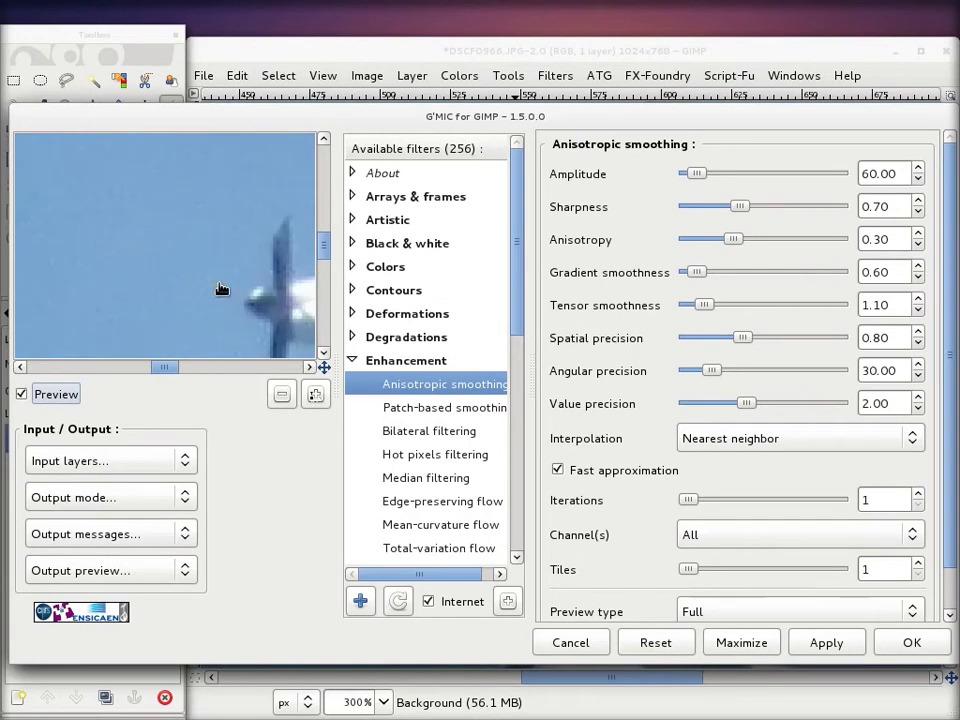
pyautogui.moveTo(214, 272); pyautogui.dragTo(270, 309)
pyautogui.moveTo(346, 115); pyautogui.dragTo(383, 116)
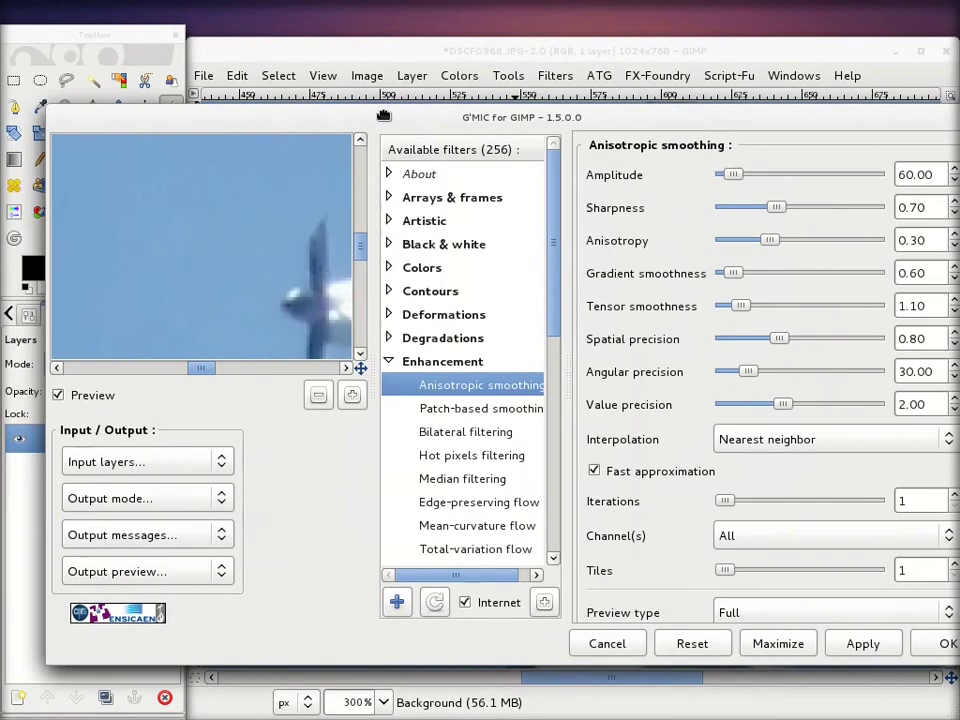
pyautogui.click(630, 644)
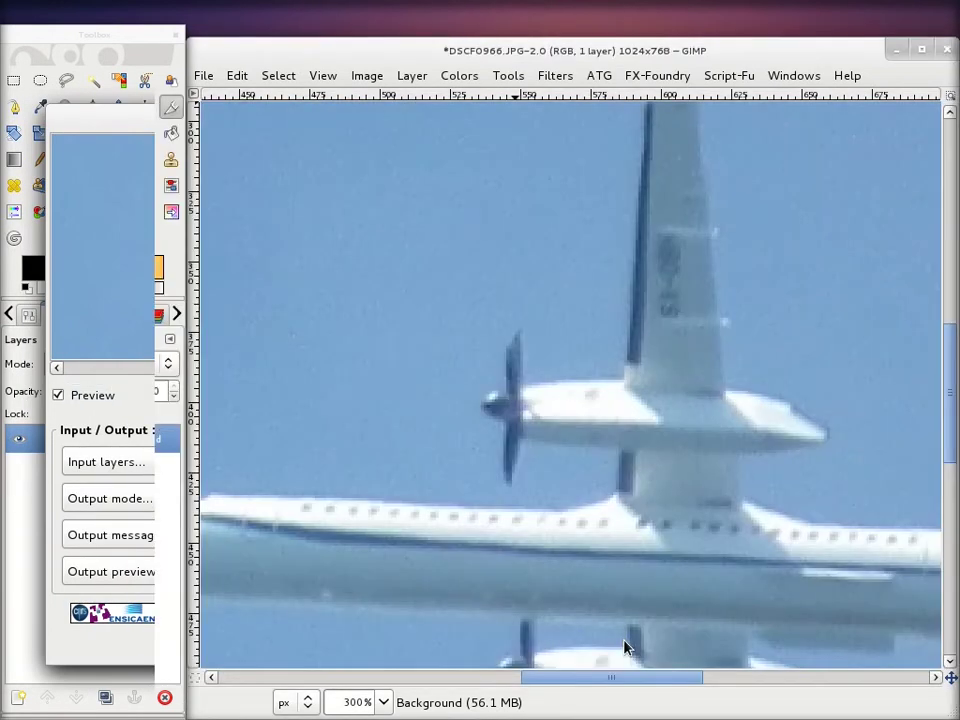
# Step: Duplicate the Background layer and apply G'MIC Anisotropic smoothing to the copy
pyautogui.click(104, 697)
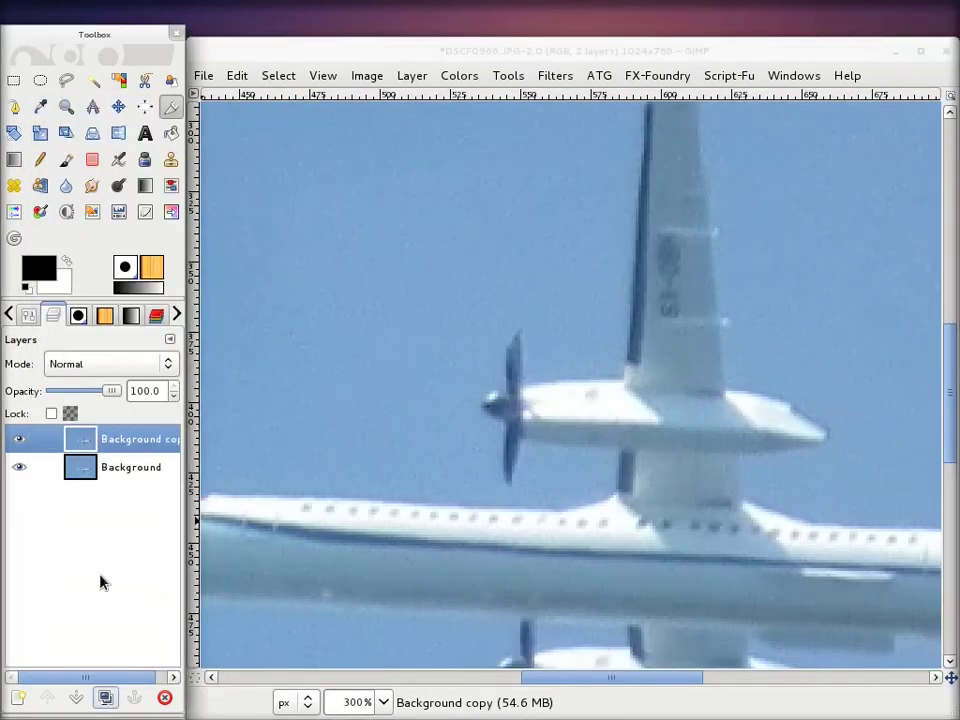
pyautogui.click(555, 75)
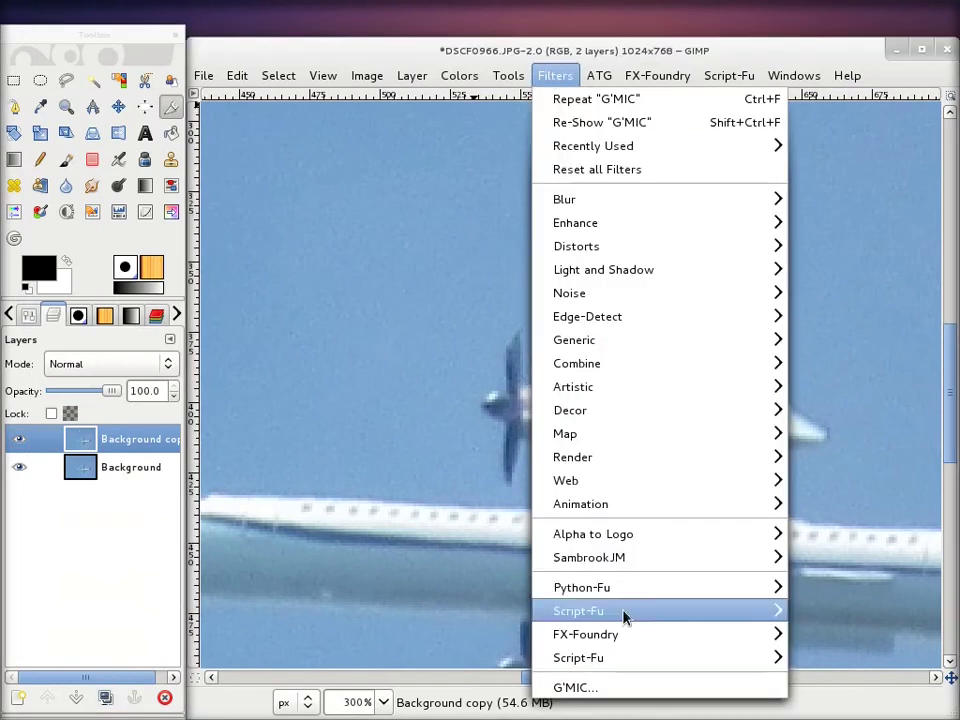
pyautogui.click(570, 686)
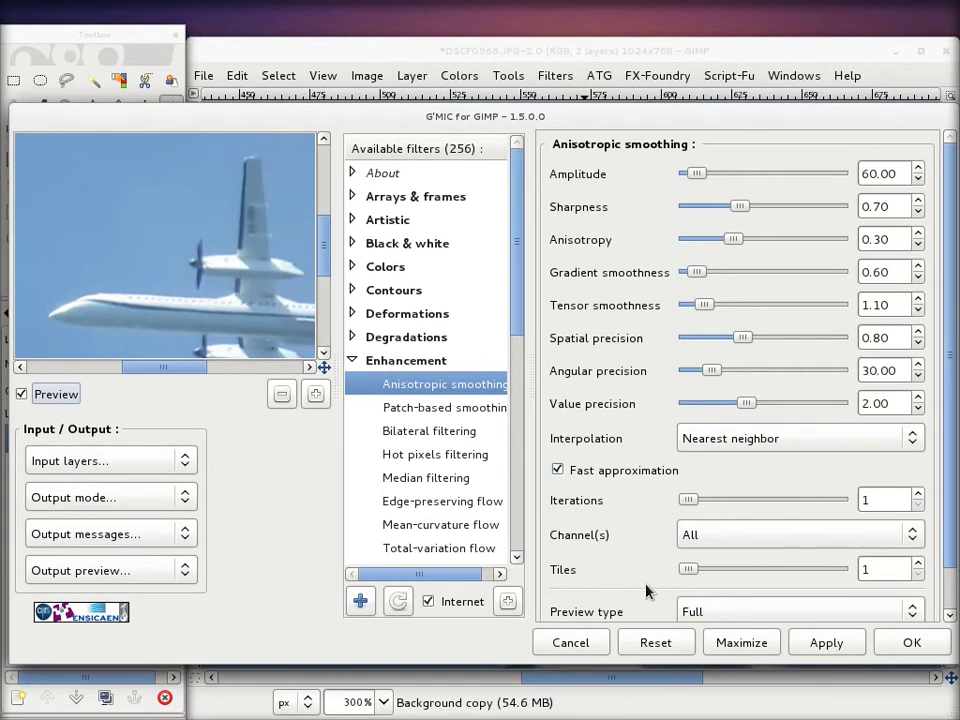
pyautogui.click(827, 645)
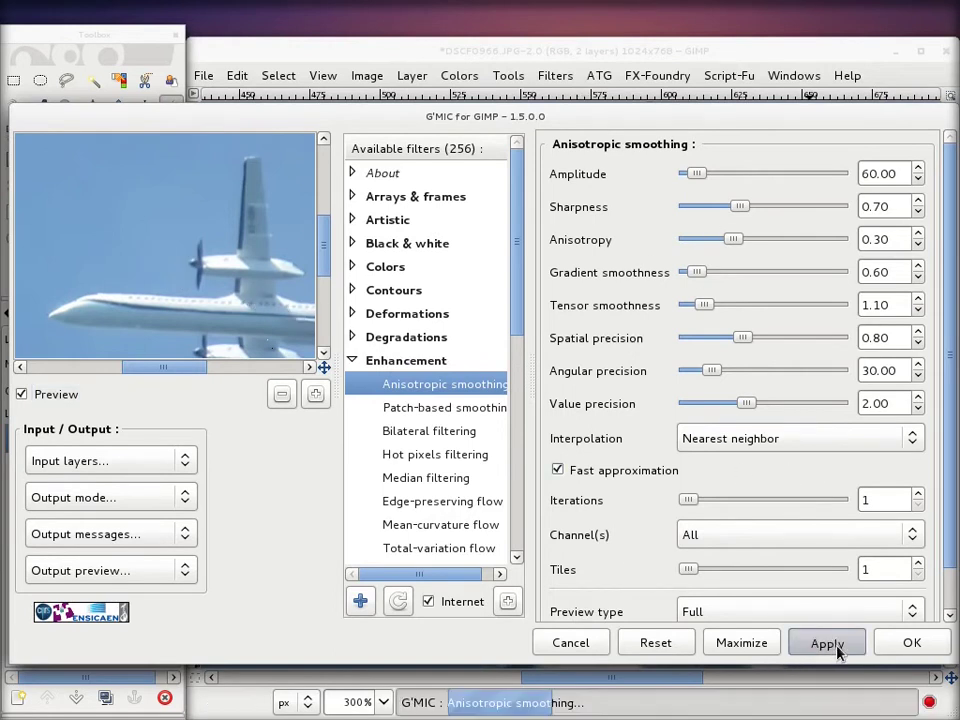
pyautogui.click(913, 643)
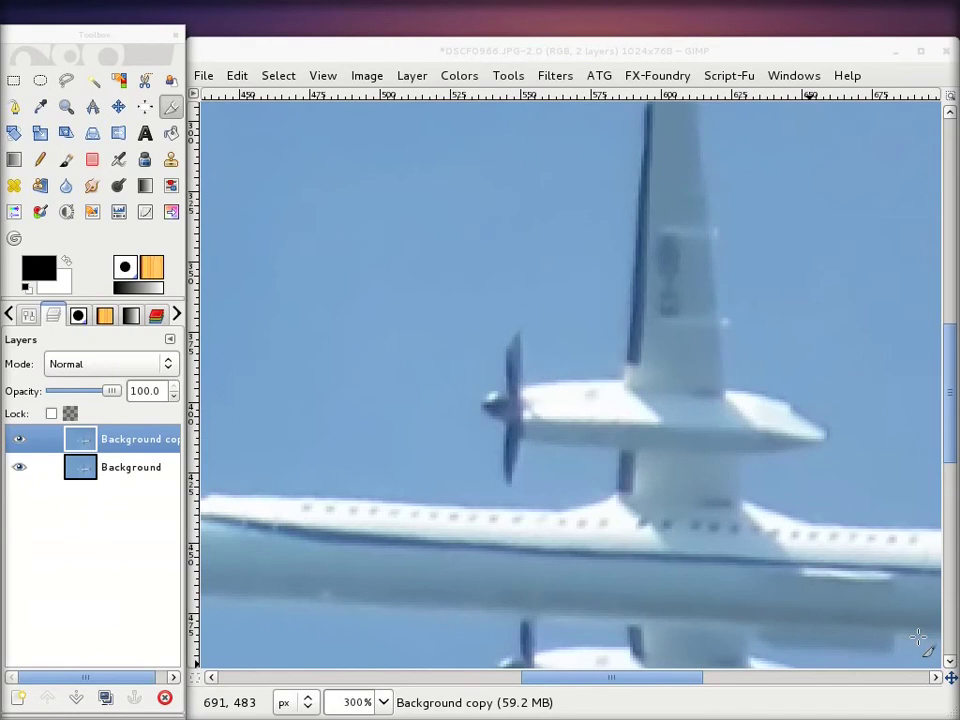
pyautogui.click(19, 439)
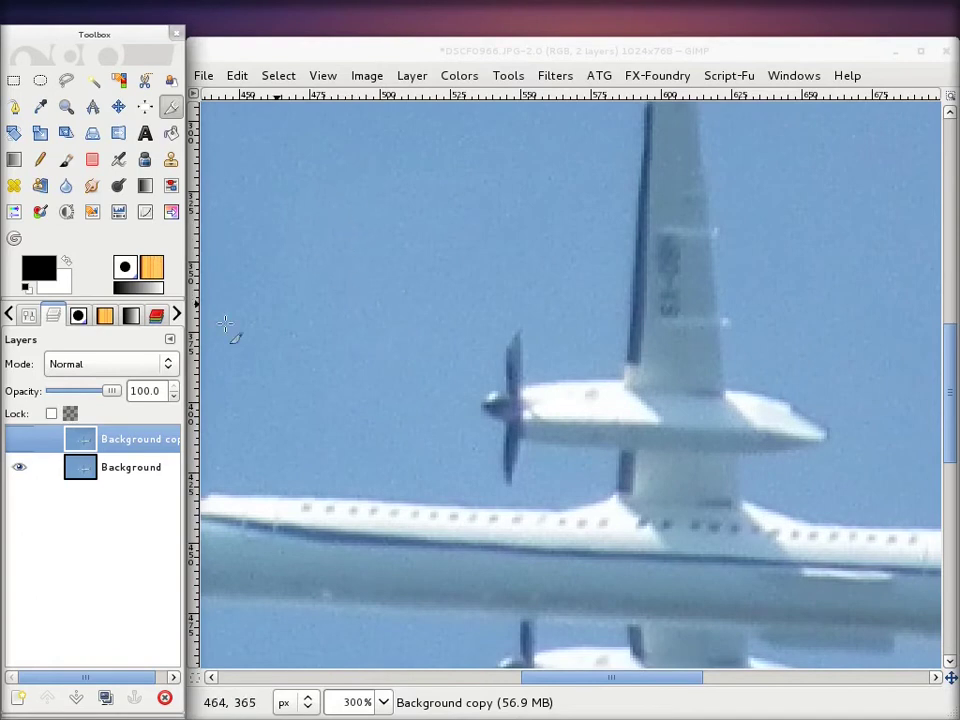
pyautogui.click(19, 440)
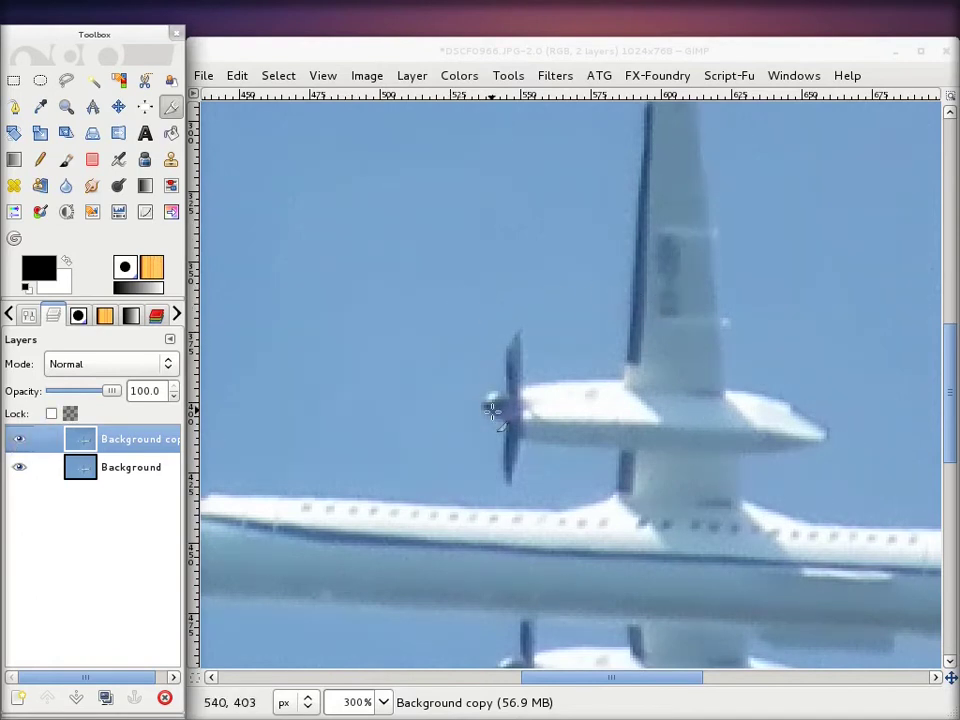
pyautogui.scroll(-5, 497, 418)
pyautogui.keyDown('ctrl'); pyautogui.scroll(-1, 546, 306); pyautogui.keyUp('ctrl')
pyautogui.keyDown('ctrl'); pyautogui.scroll(1, 543, 300); pyautogui.keyUp('ctrl')
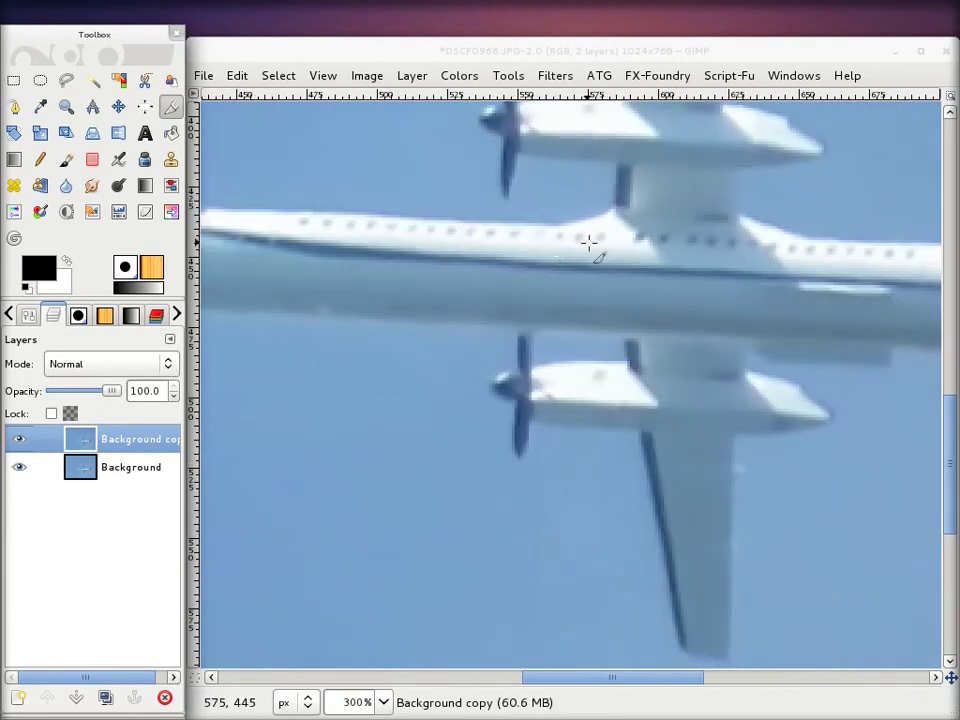
pyautogui.moveTo(778, 274); pyautogui.dragTo(327, 462)
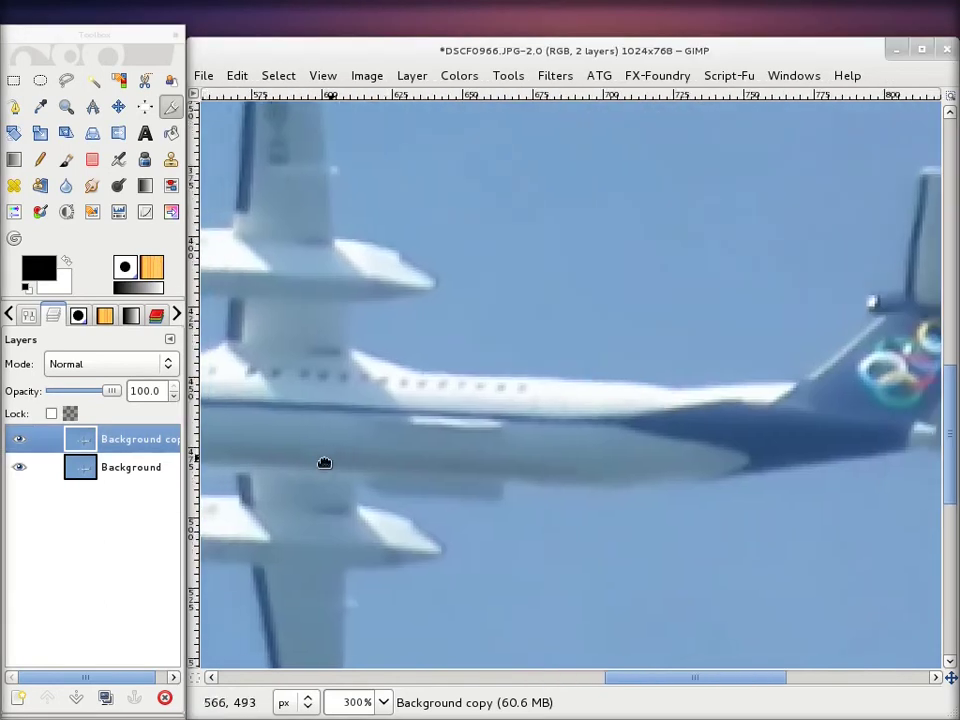
pyautogui.moveTo(793, 386); pyautogui.dragTo(653, 439)
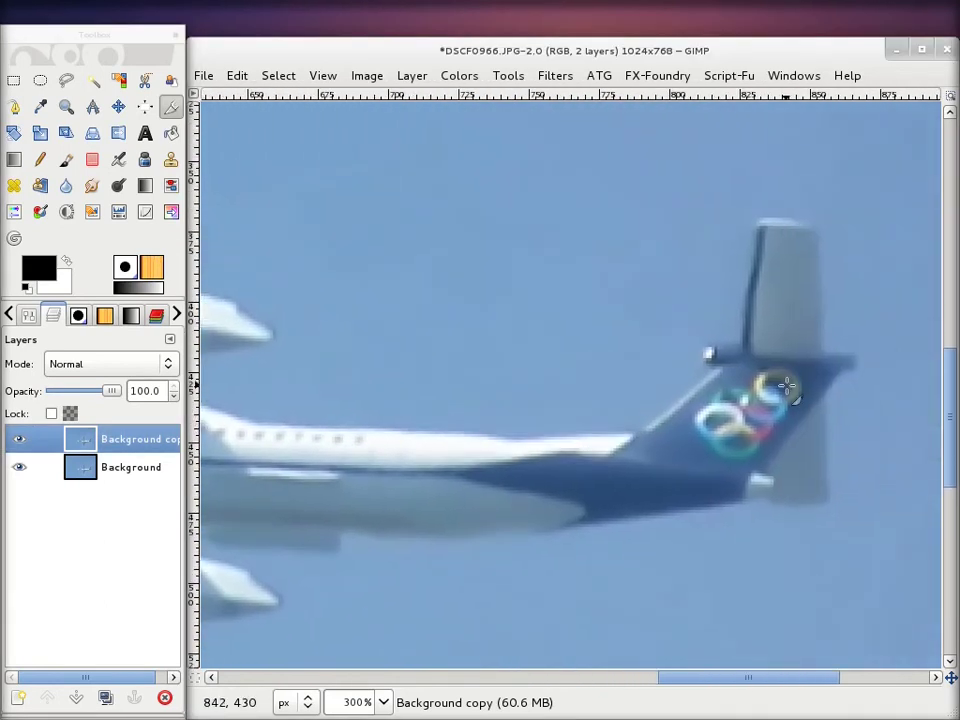
pyautogui.click(19, 440)
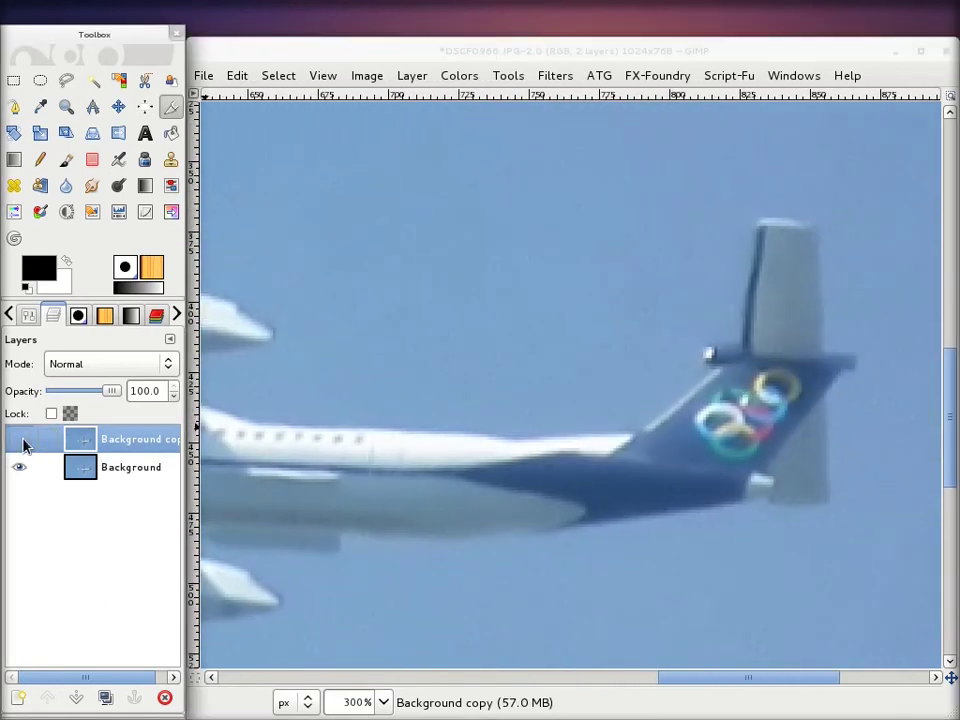
pyautogui.click(19, 440)
pyautogui.scroll(-1, 465, 437)
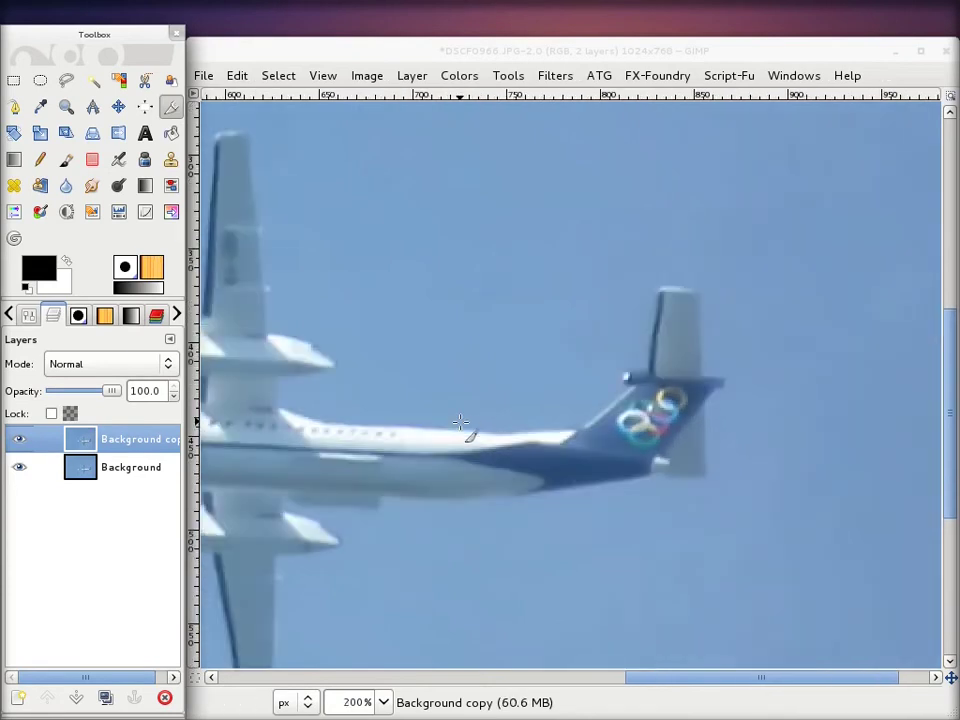
pyautogui.scroll(-1, 460, 422)
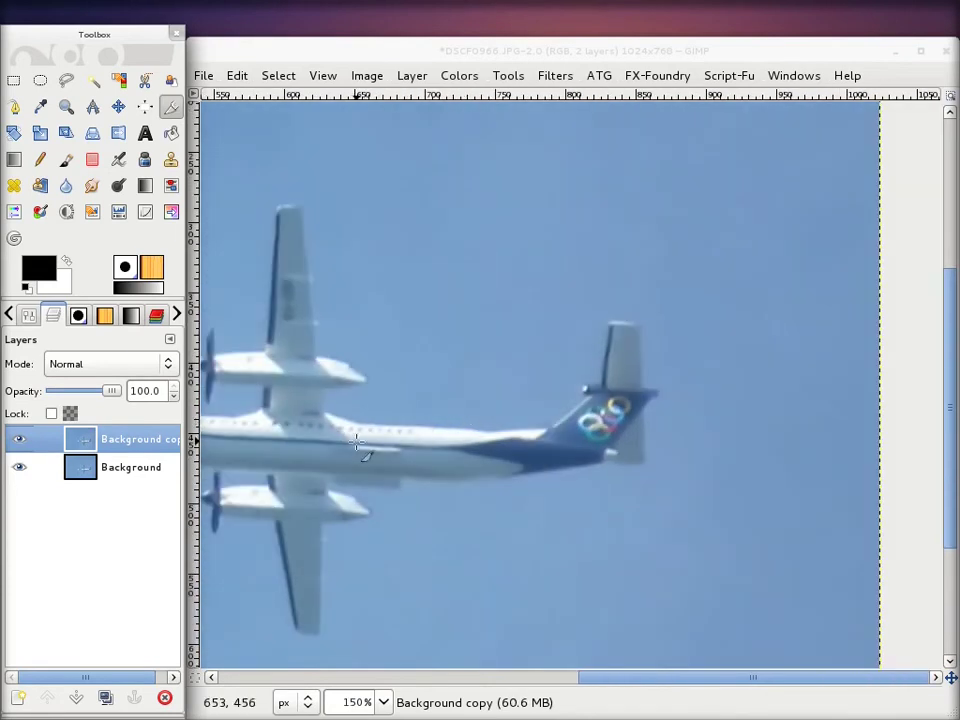
pyautogui.moveTo(330, 446); pyautogui.dragTo(566, 448)
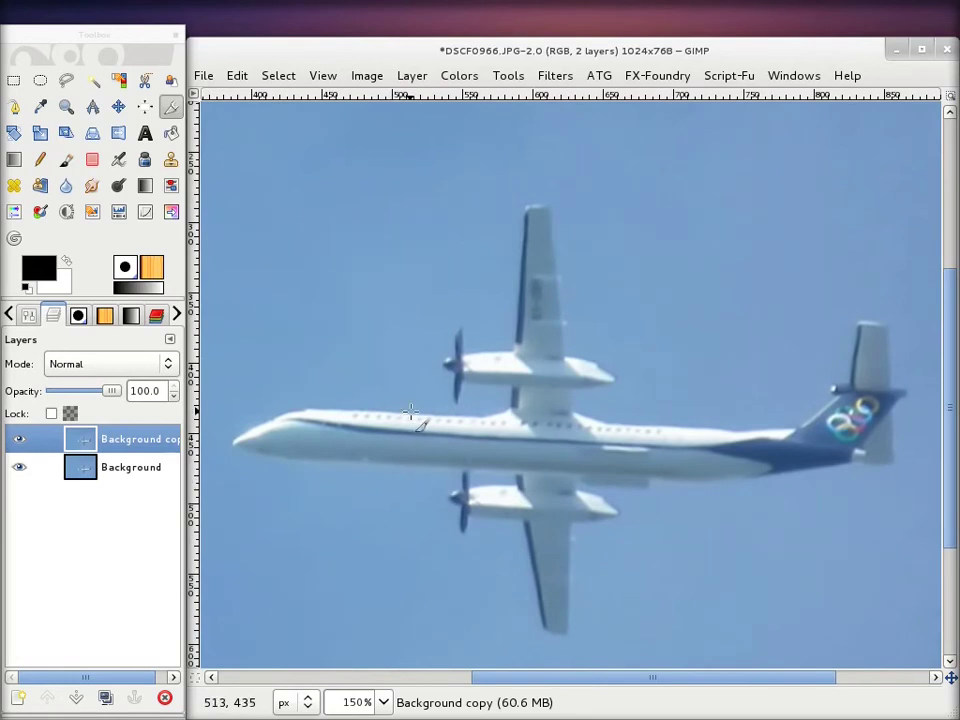
pyautogui.press('-')
pyautogui.press('-')
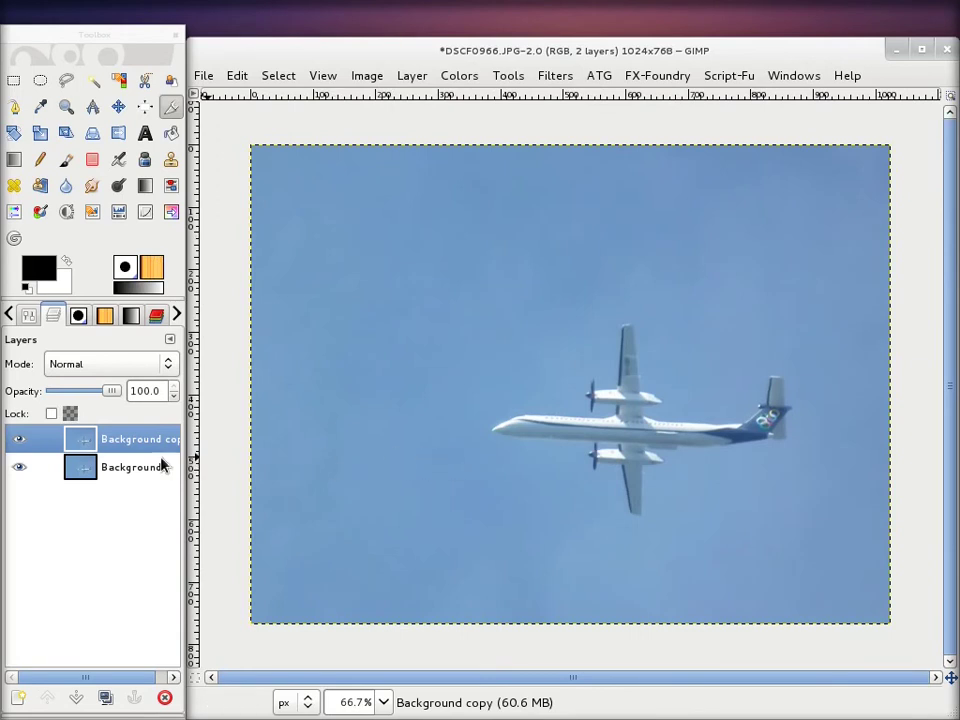
# Step: Duplicate the smoothed layer and preview blending modes such as Multiply and Dodge
pyautogui.click(106, 698)
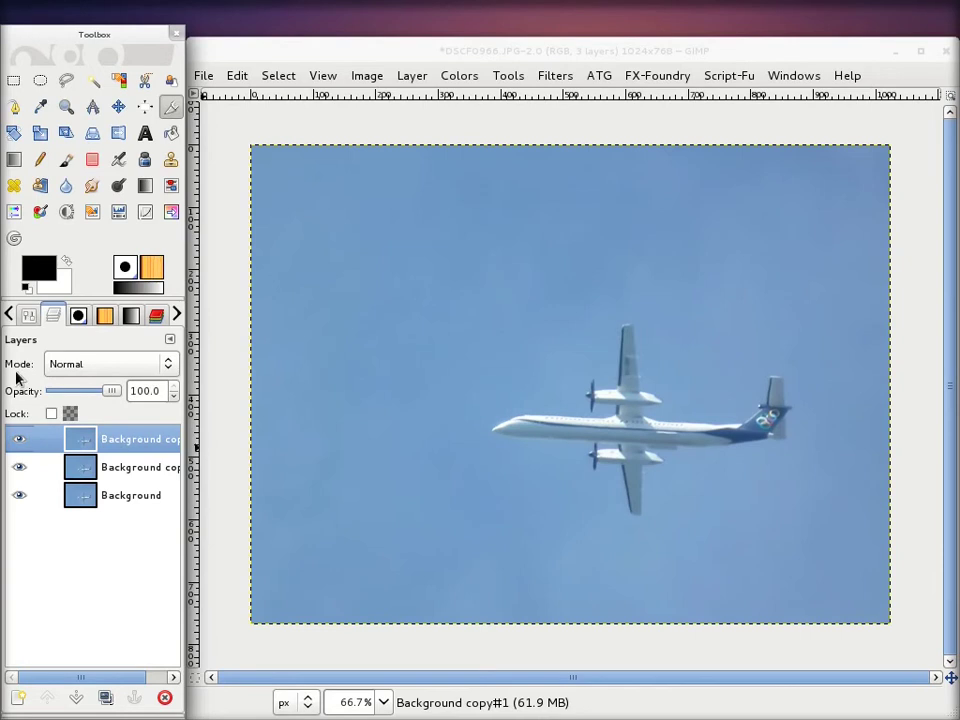
pyautogui.click(167, 364)
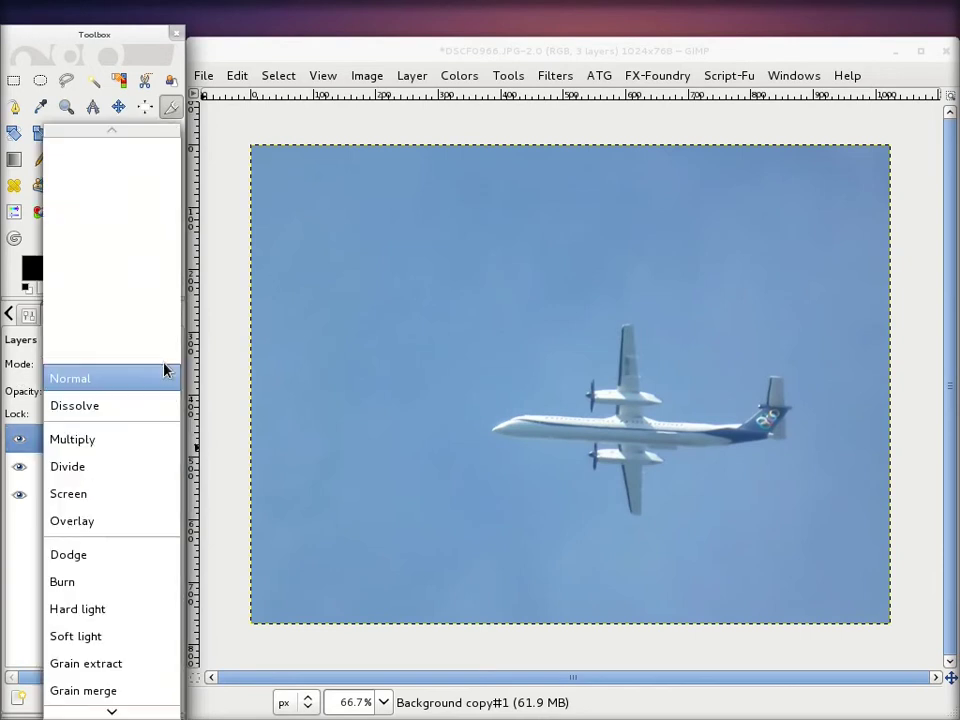
pyautogui.click(106, 436)
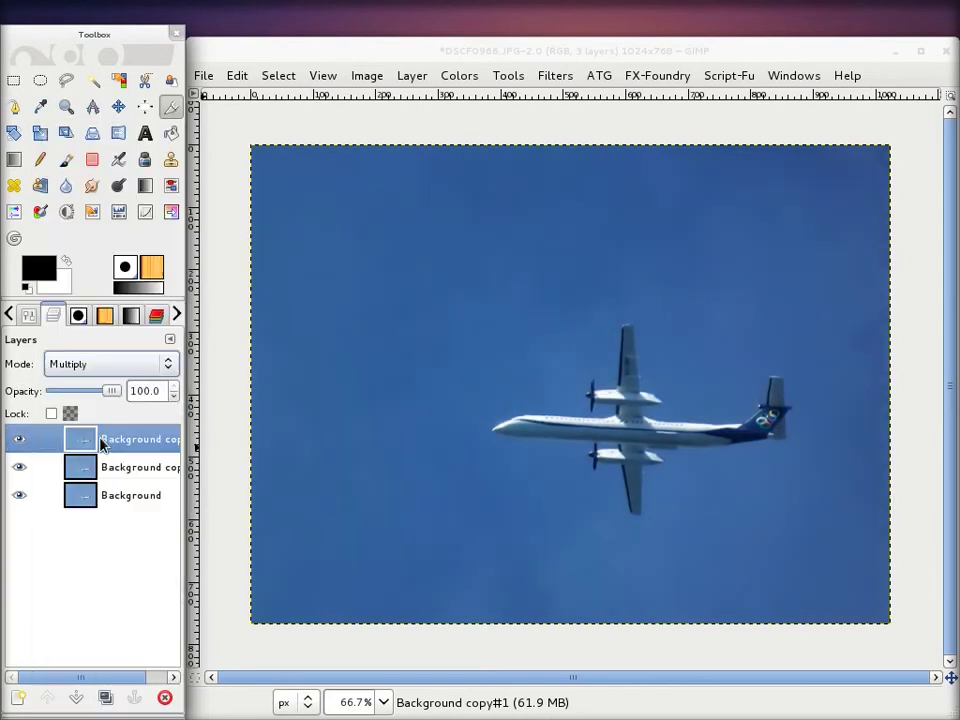
pyautogui.click(137, 368)
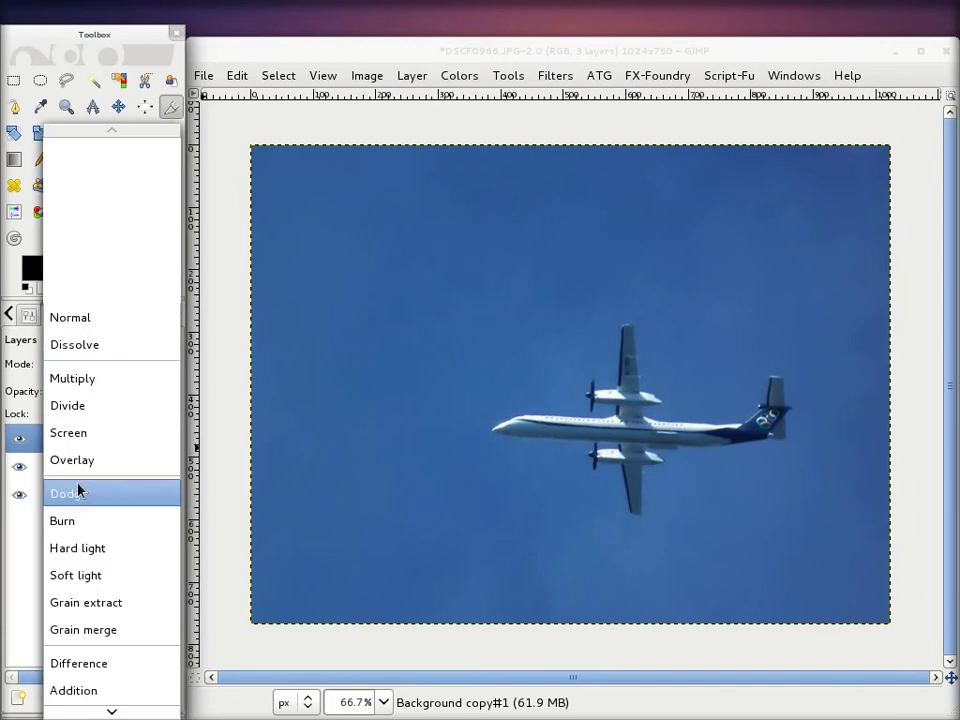
pyautogui.click(80, 438)
pyautogui.press('Up')
pyautogui.press('Down')
pyautogui.press('Down')
pyautogui.press('Down')
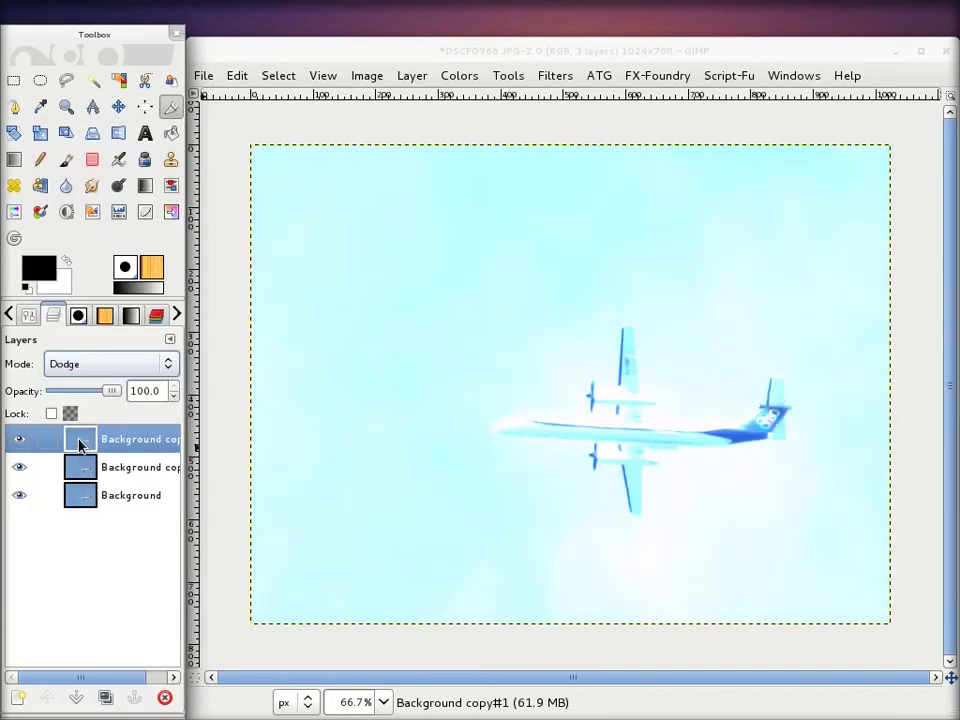
pyautogui.press('Down')
pyautogui.press('Down')
pyautogui.press('Down')
pyautogui.press('Down')
pyautogui.press('Down')
pyautogui.press('Down')
pyautogui.press('Down')
pyautogui.press('Down')
pyautogui.press('Down')
pyautogui.press('Down')
pyautogui.press('Down')
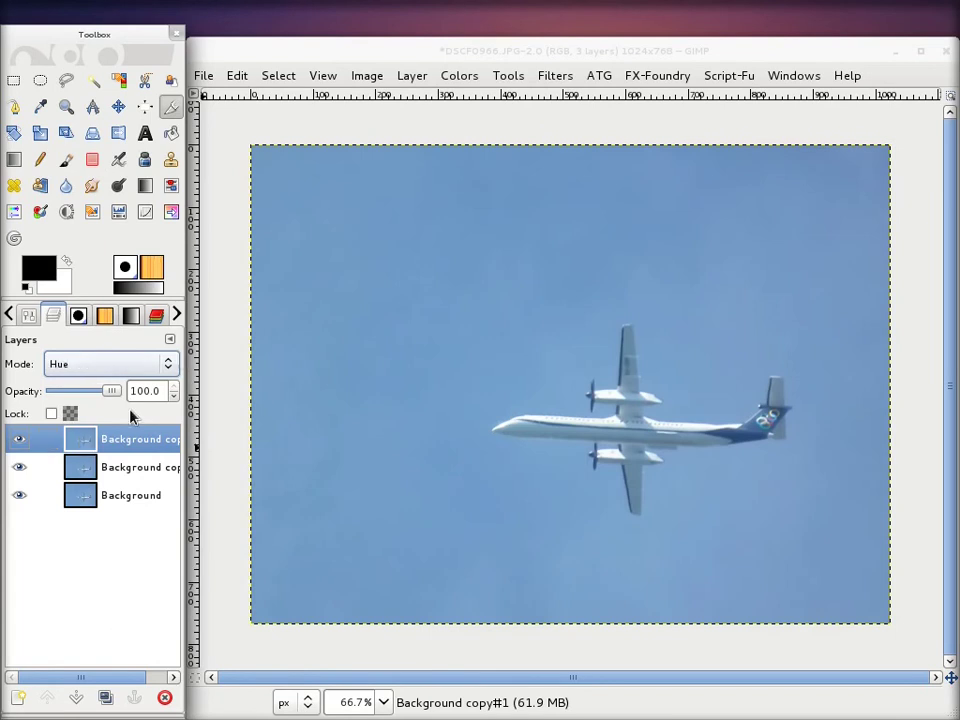
# Step: Set the top layer back to Multiply and toggle its visibility to compare
pyautogui.click(160, 372)
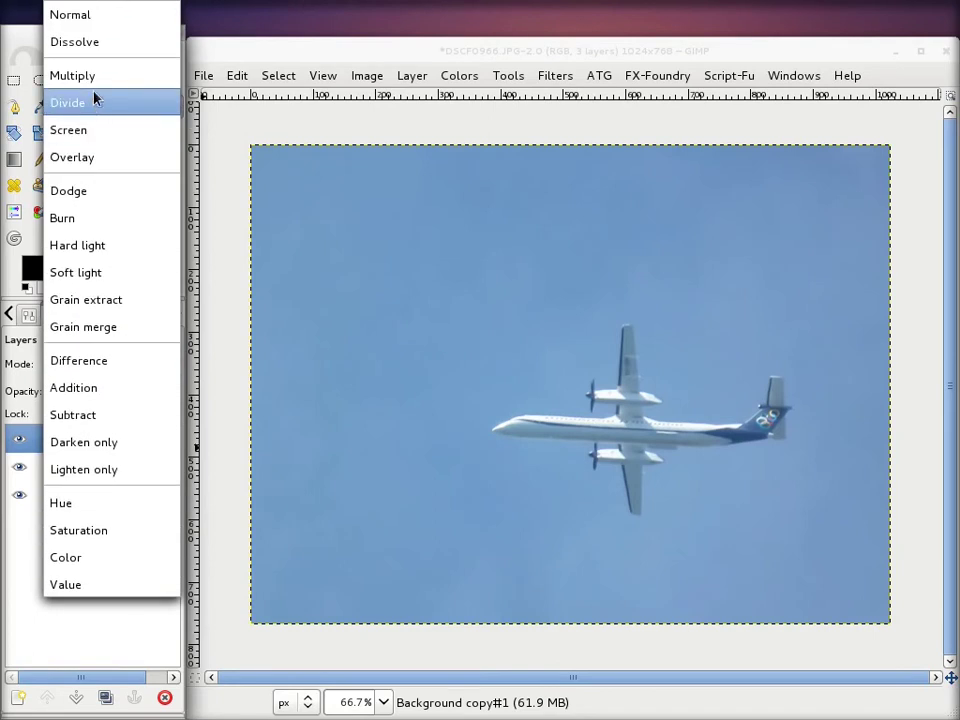
pyautogui.click(94, 75)
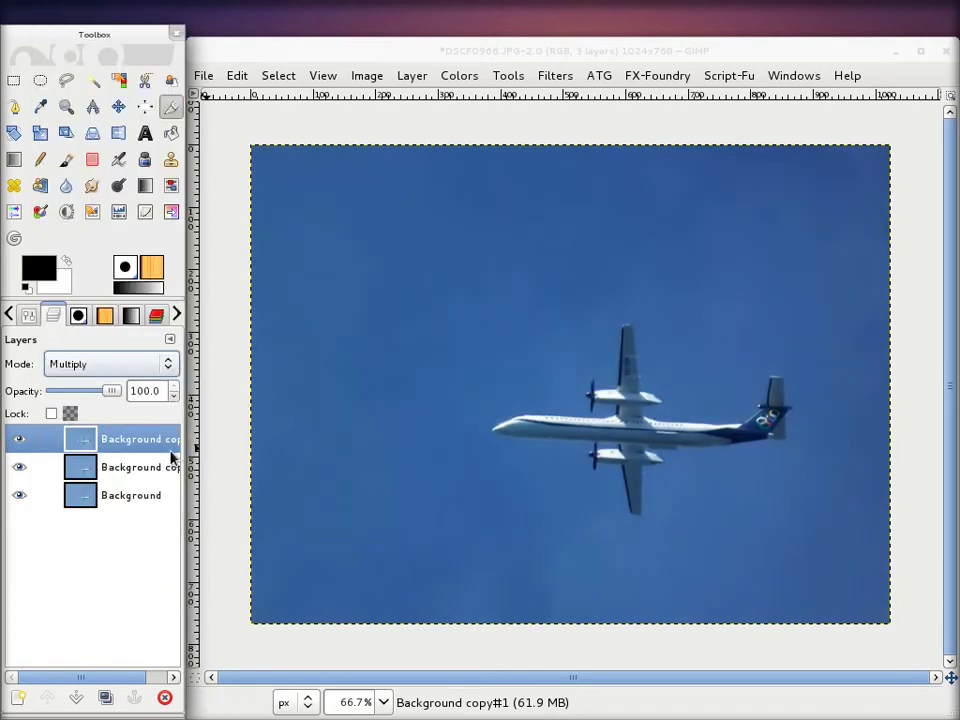
pyautogui.click(16, 446)
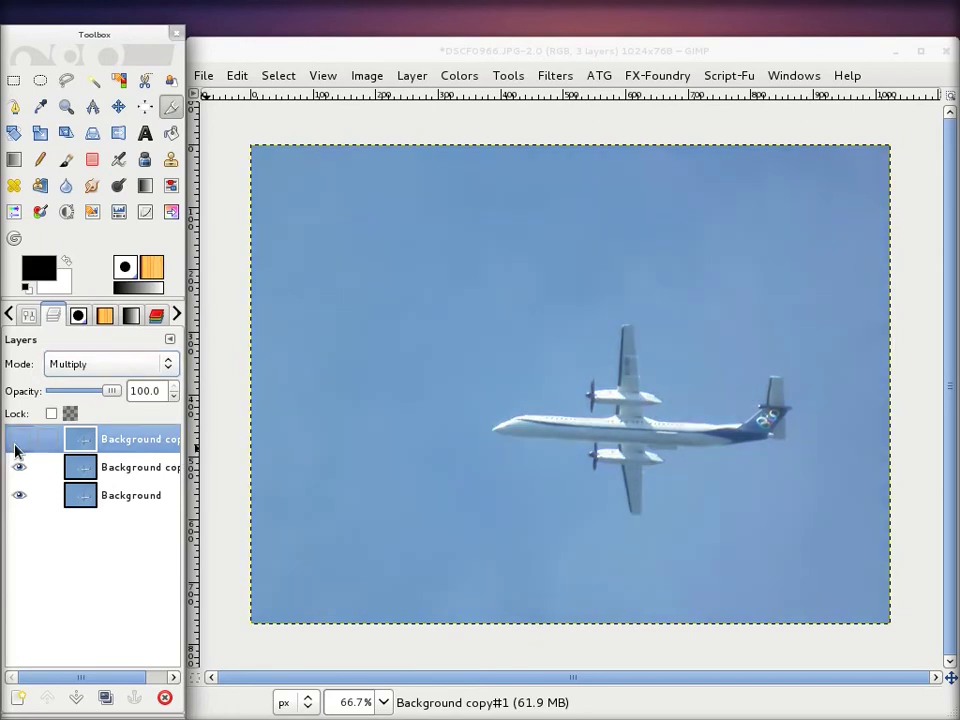
pyautogui.click(16, 446)
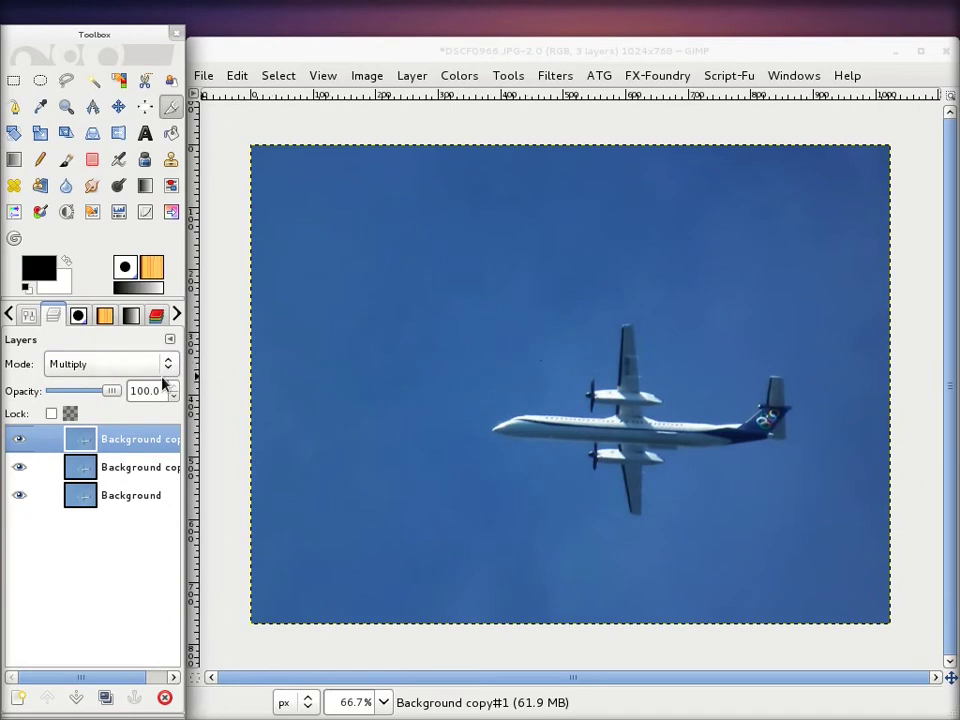
# Step: Lower Background copy#1's opacity to 35.0 and toggle its visibility repeatedly to compare
pyautogui.moveTo(112, 396)
pyautogui.mouseDown()
pyautogui.moveTo(57, 394)
pyautogui.moveTo(75, 395)
pyautogui.mouseUp()
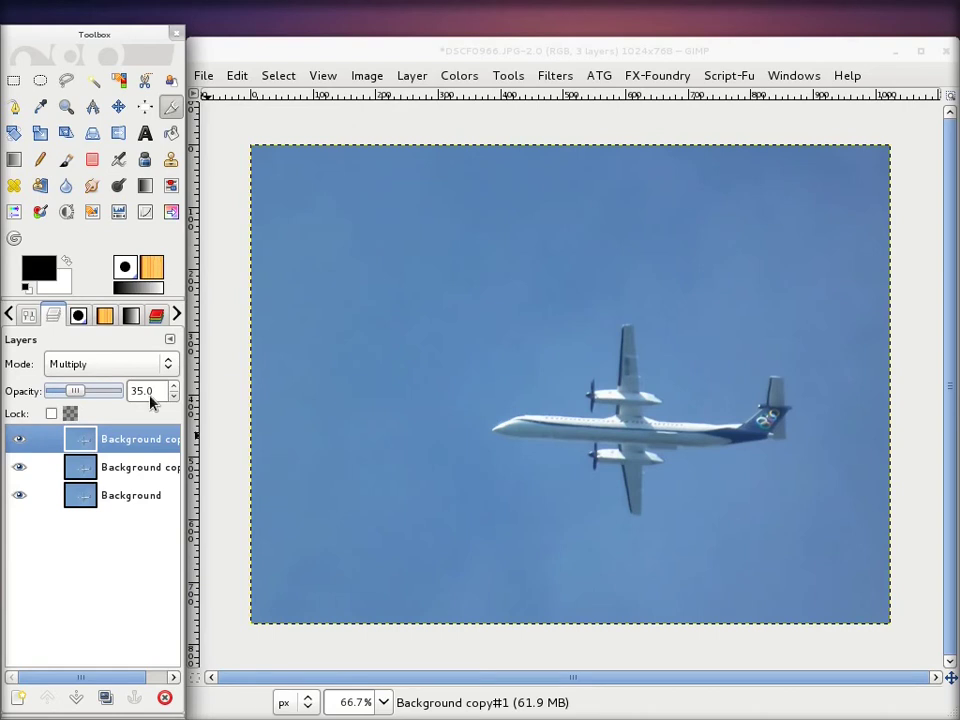
pyautogui.click(17, 440)
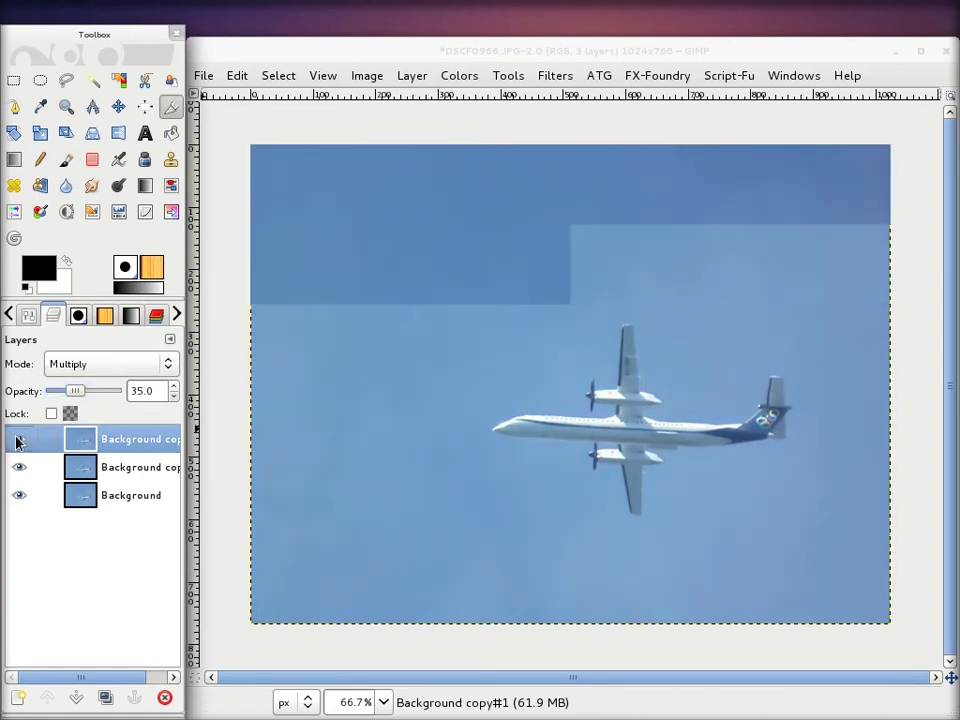
pyautogui.click(17, 441)
pyautogui.click(18, 441)
pyautogui.click(19, 442)
pyautogui.click(18, 442)
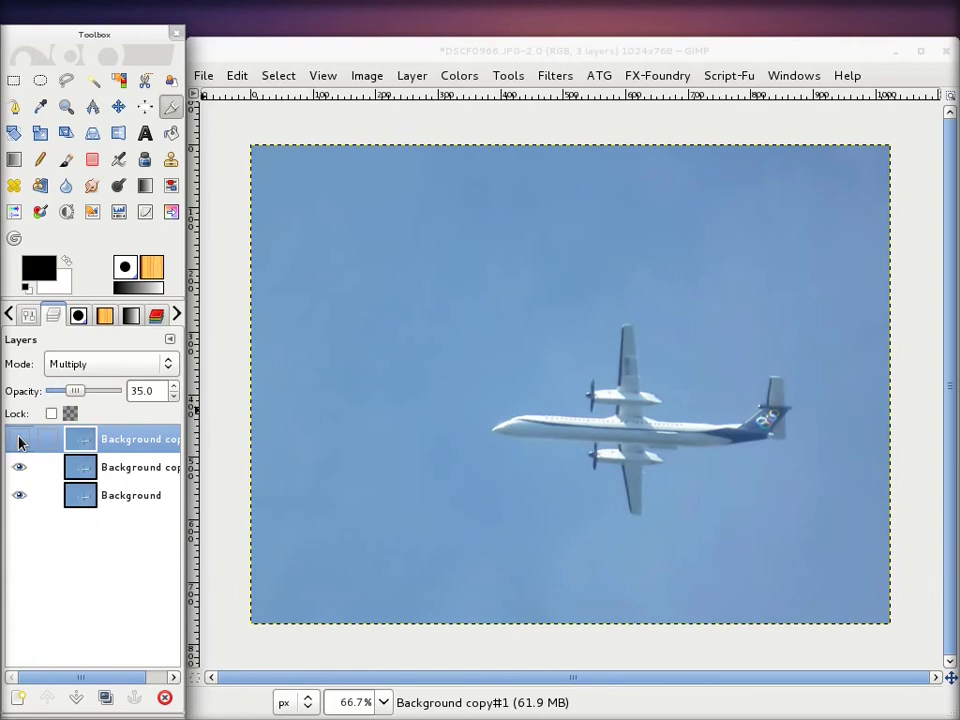
pyautogui.click(18, 442)
pyautogui.click(18, 442)
pyautogui.doubleClick(18, 442)
pyautogui.click(18, 442)
pyautogui.click(18, 442)
pyautogui.click(18, 442)
pyautogui.click(18, 442)
pyautogui.click(18, 442)
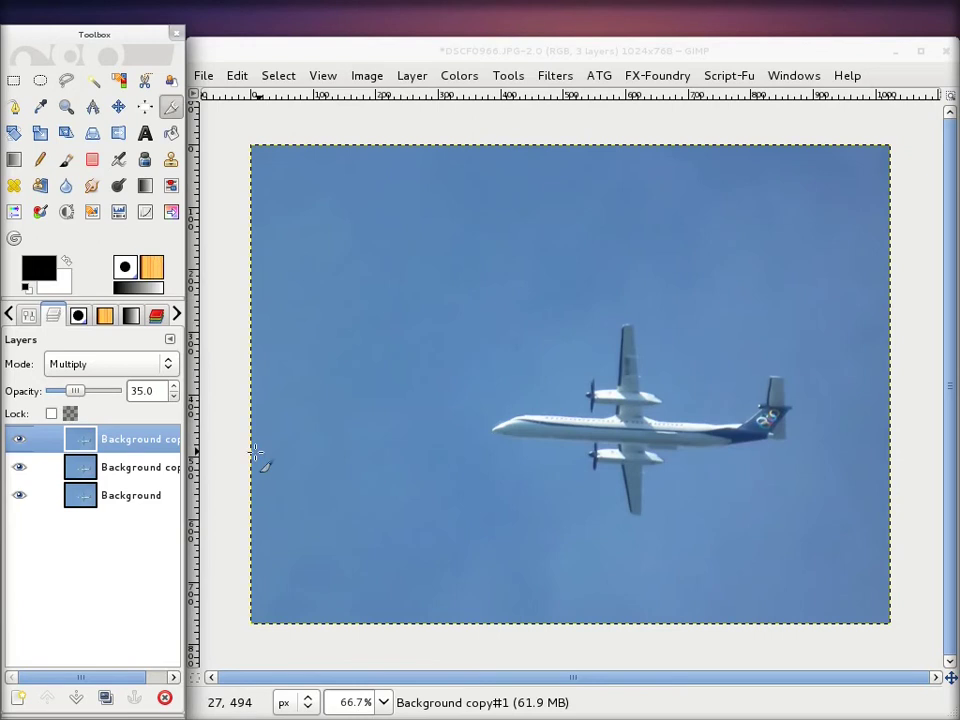
# Step: Add a White (full opacity) layer mask to Background copy#1
pyautogui.rightClick(128, 449)
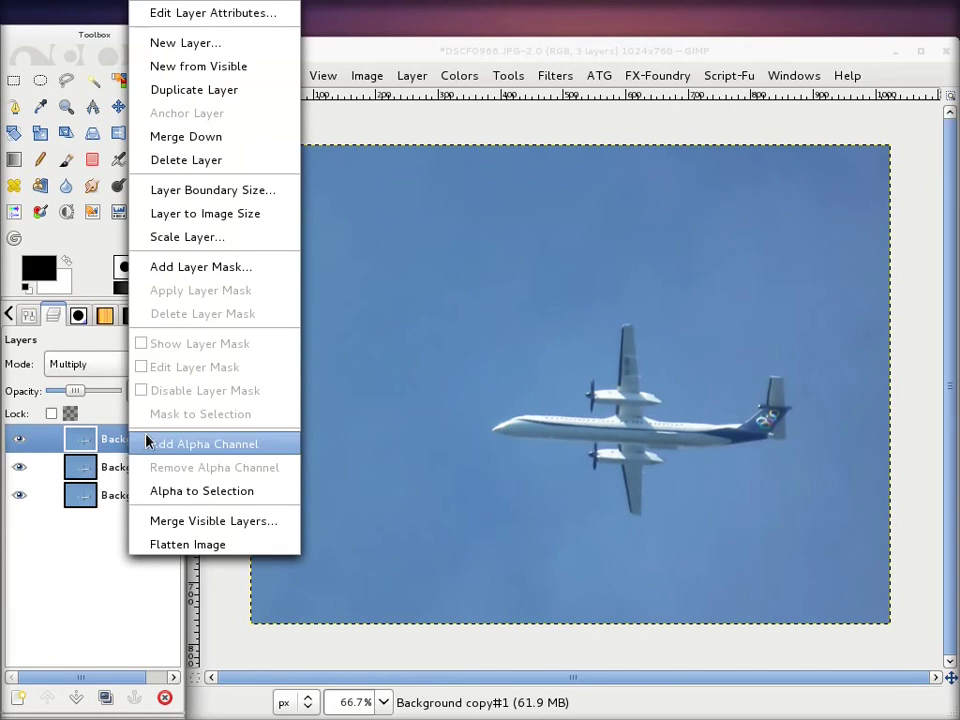
pyautogui.click(200, 266)
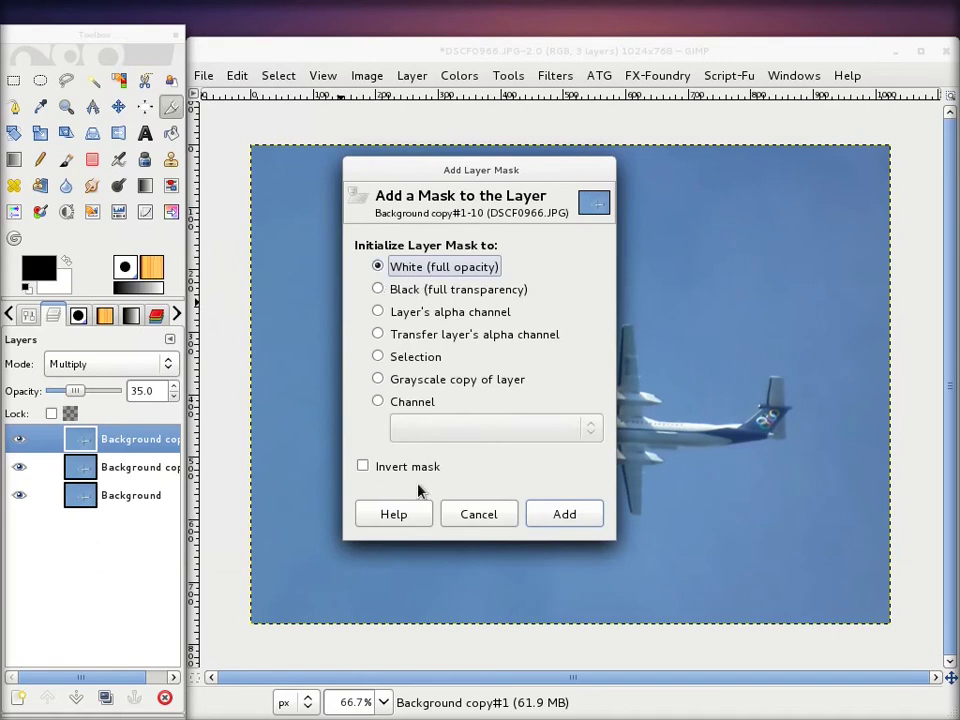
pyautogui.click(585, 514)
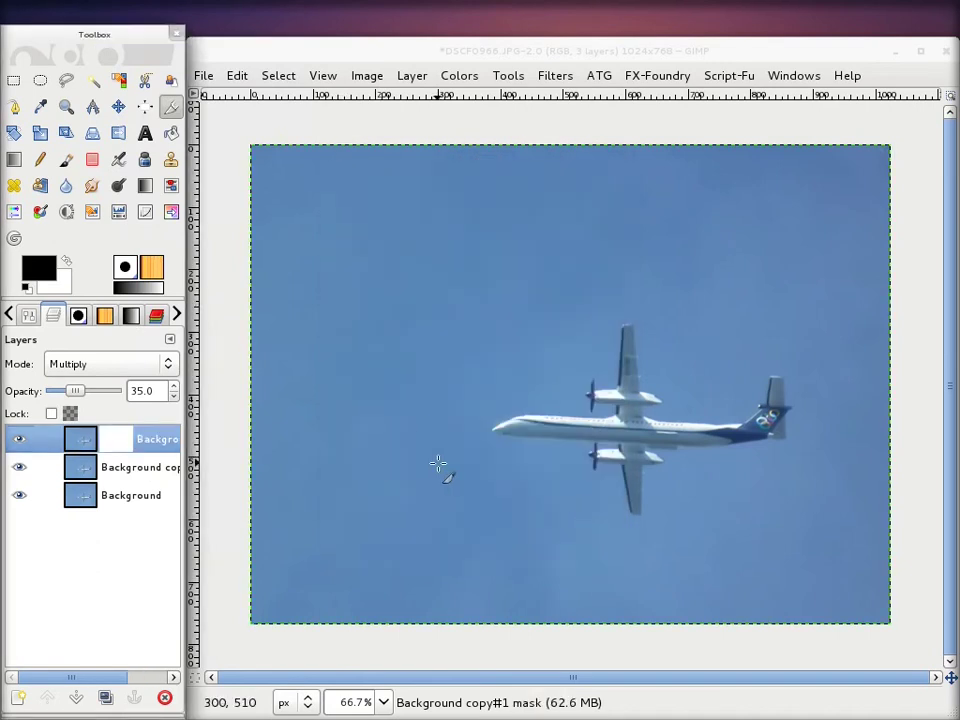
# Step: Draw a top-to-bottom gradient on the mask with the Blend tool and raise opacity to 100
pyautogui.click(12, 167)
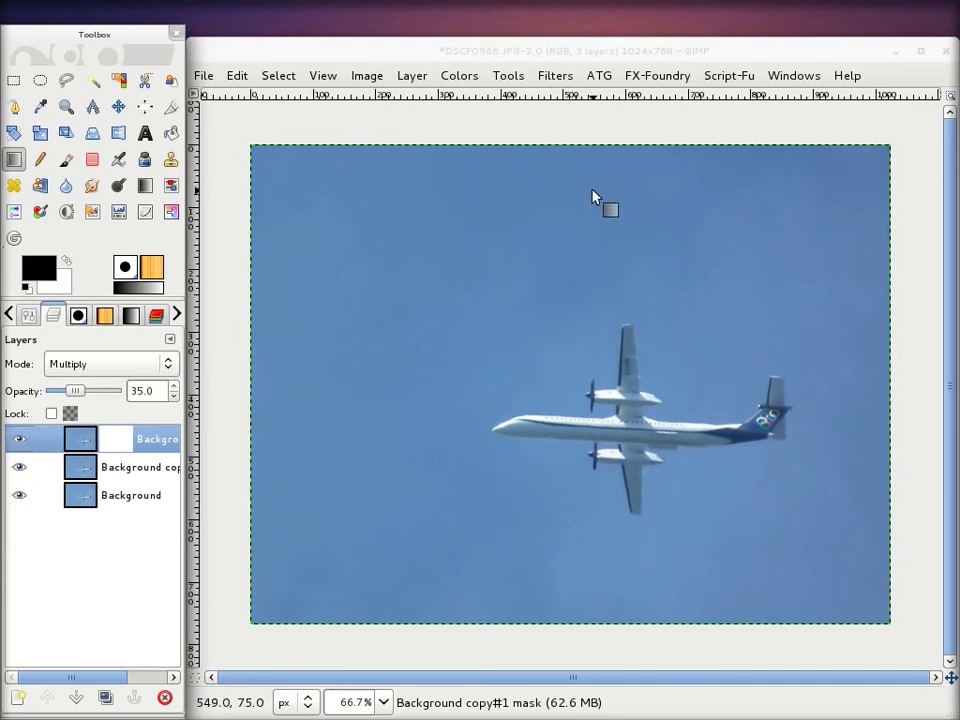
pyautogui.moveTo(561, 178); pyautogui.dragTo(561, 178)
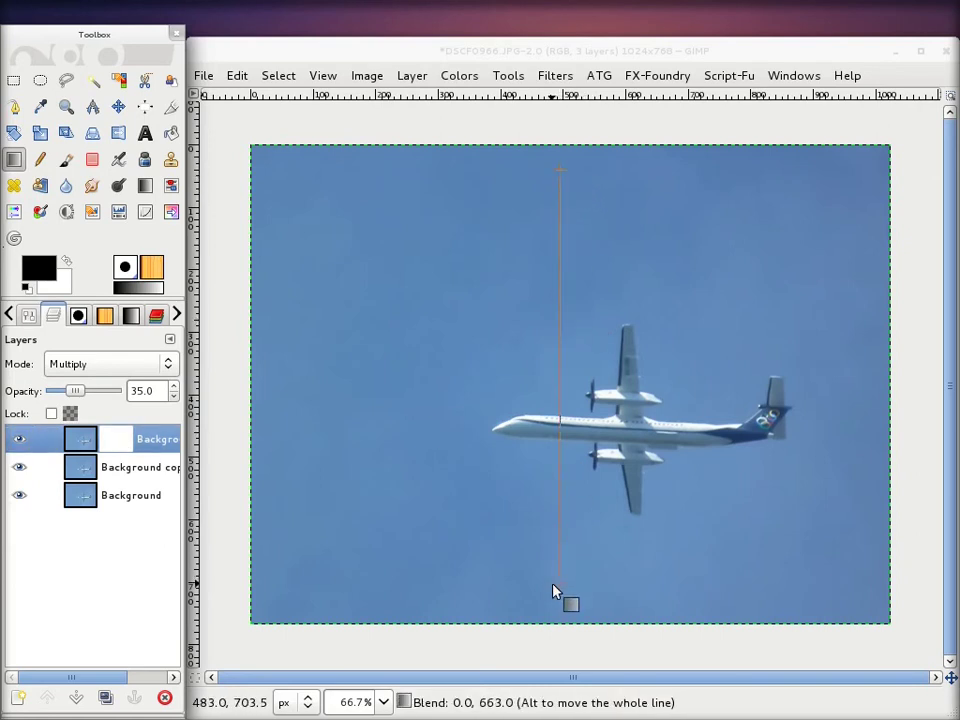
pyautogui.moveTo(561, 178); pyautogui.dragTo(553, 601)
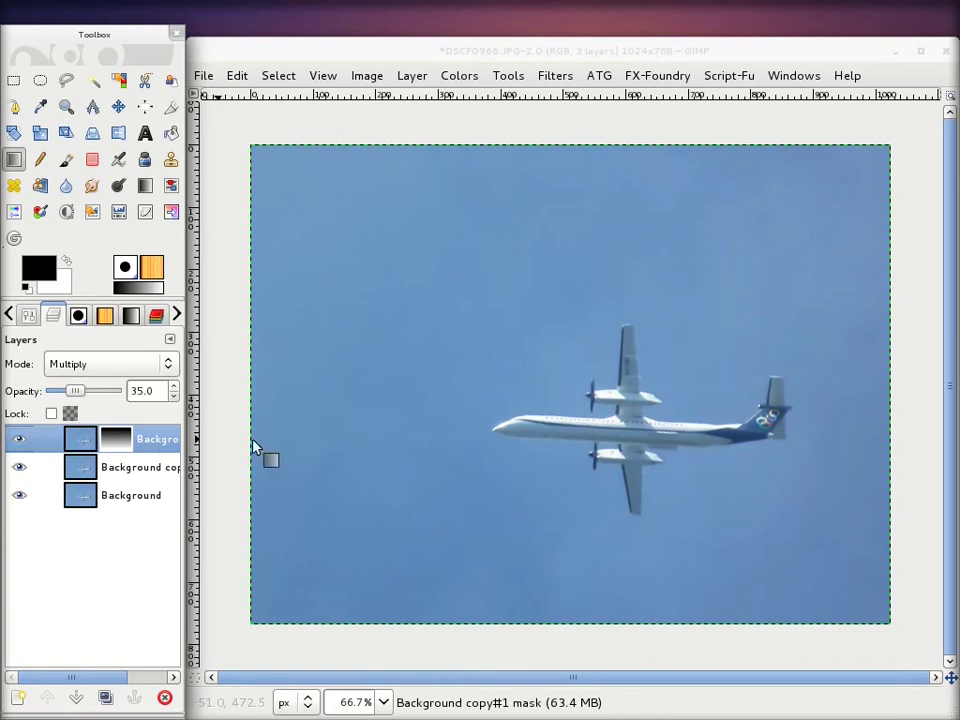
pyautogui.moveTo(79, 391); pyautogui.dragTo(118, 391)
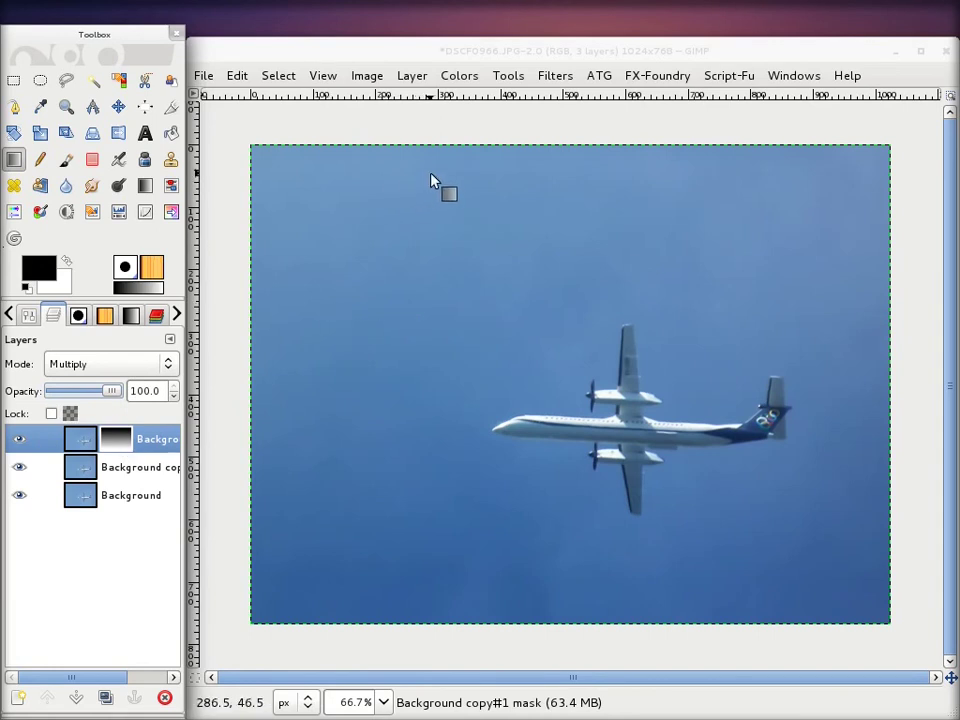
pyautogui.click(16, 441)
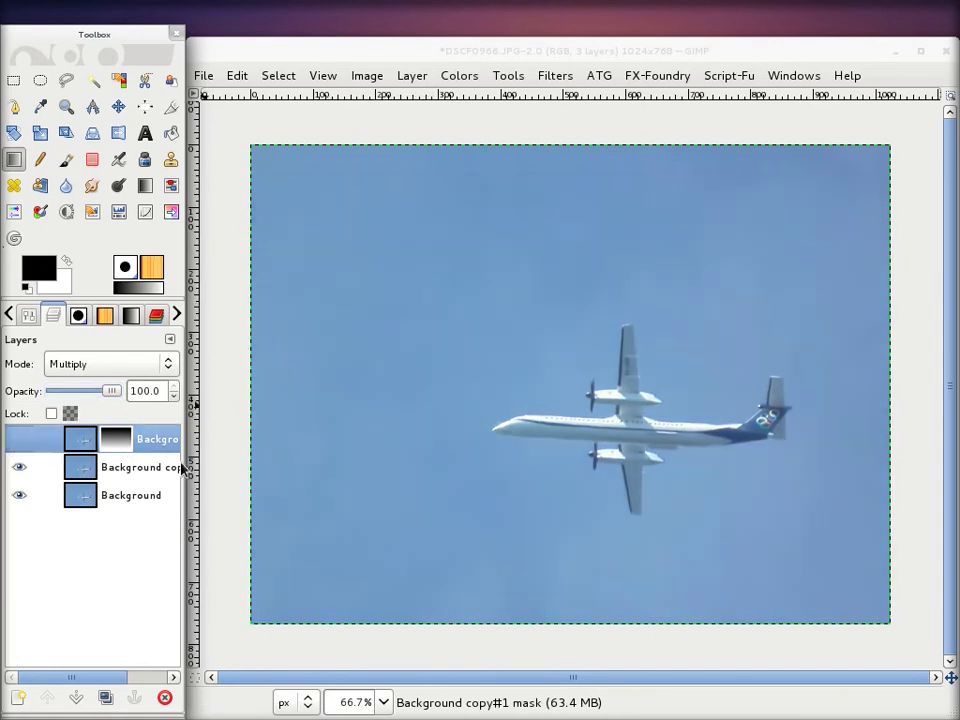
pyautogui.click(16, 441)
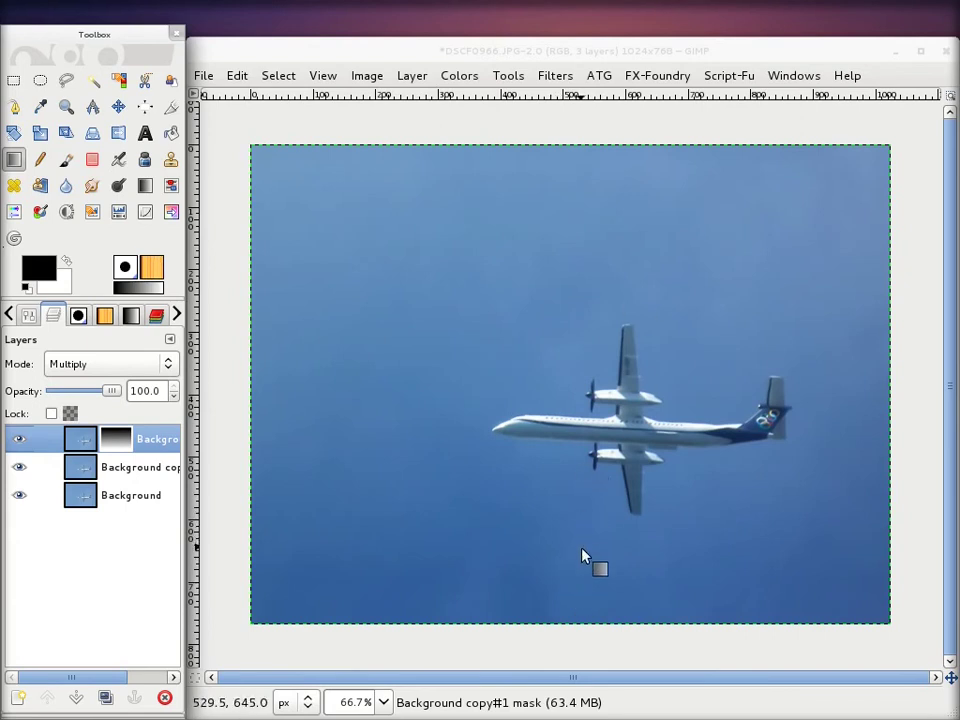
# Step: Redraw the mask gradient from the bottom upward several times to darken the top
pyautogui.moveTo(577, 596); pyautogui.dragTo(574, 193)
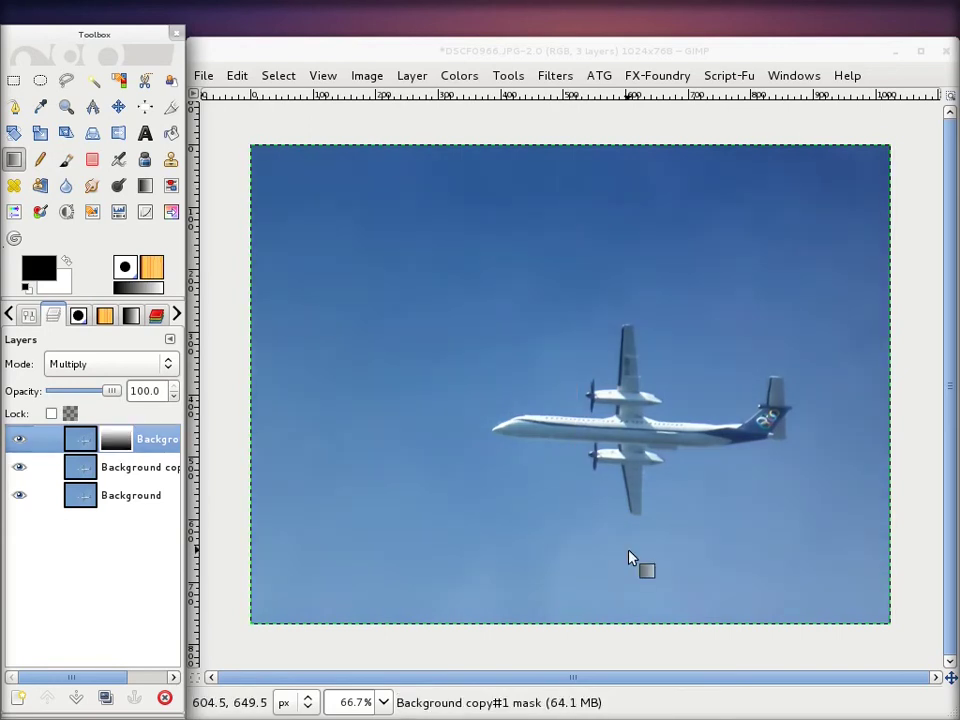
pyautogui.moveTo(597, 590); pyautogui.dragTo(594, 347)
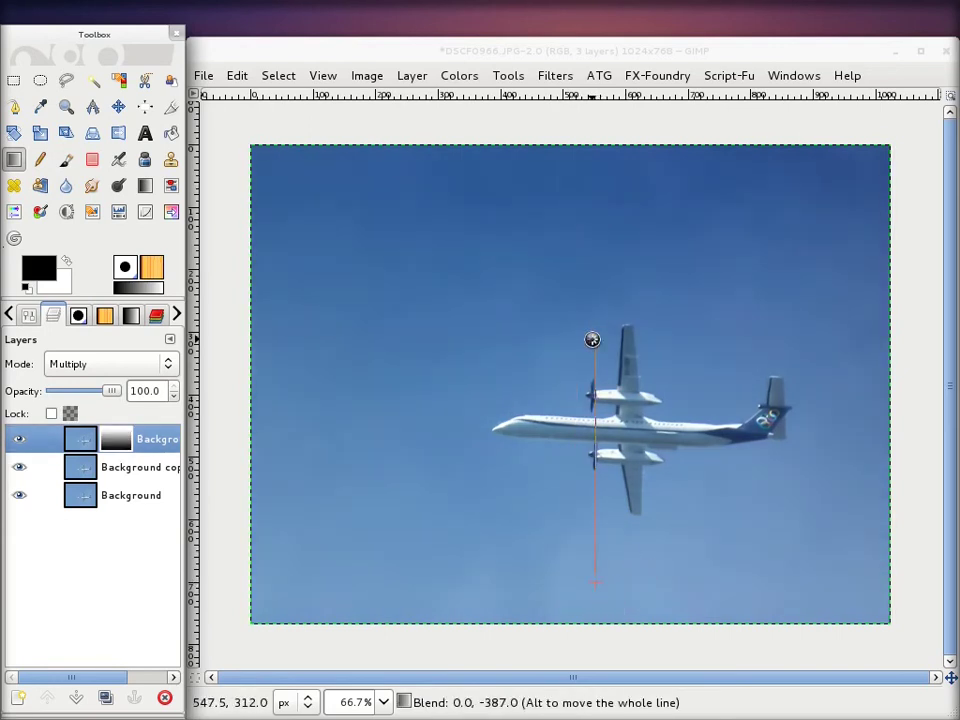
pyautogui.moveTo(593, 578)
pyautogui.mouseDown()
pyautogui.moveTo(598, 195)
pyautogui.moveTo(594, 236)
pyautogui.mouseUp()
pyautogui.moveTo(591, 608); pyautogui.dragTo(585, 323)
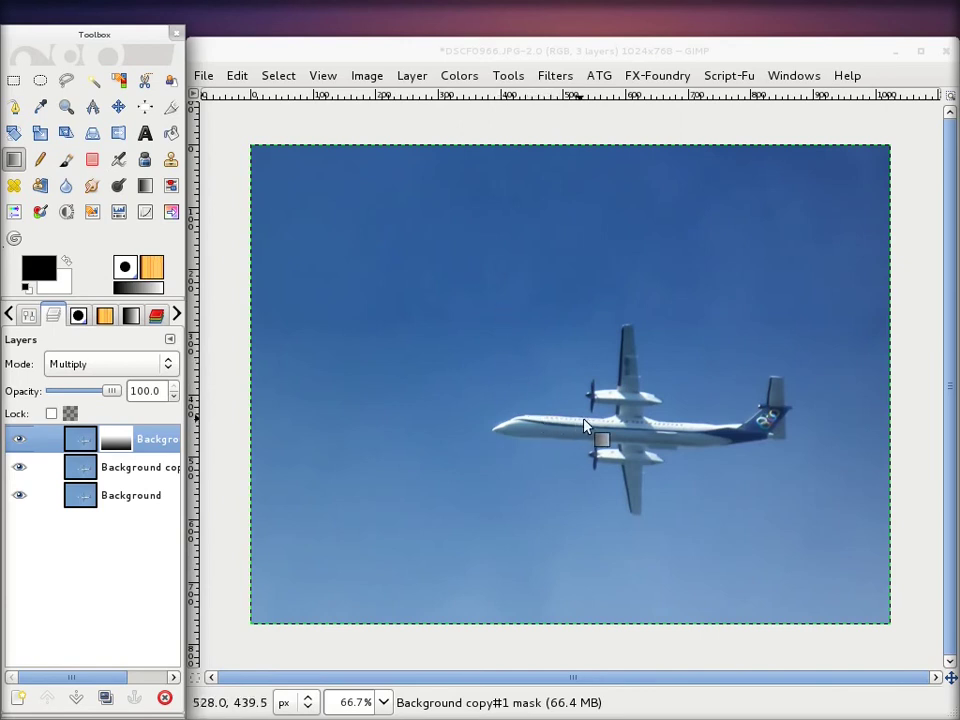
pyautogui.moveTo(581, 584)
pyautogui.mouseDown()
pyautogui.moveTo(605, 184)
pyautogui.moveTo(580, 176)
pyautogui.mouseUp()
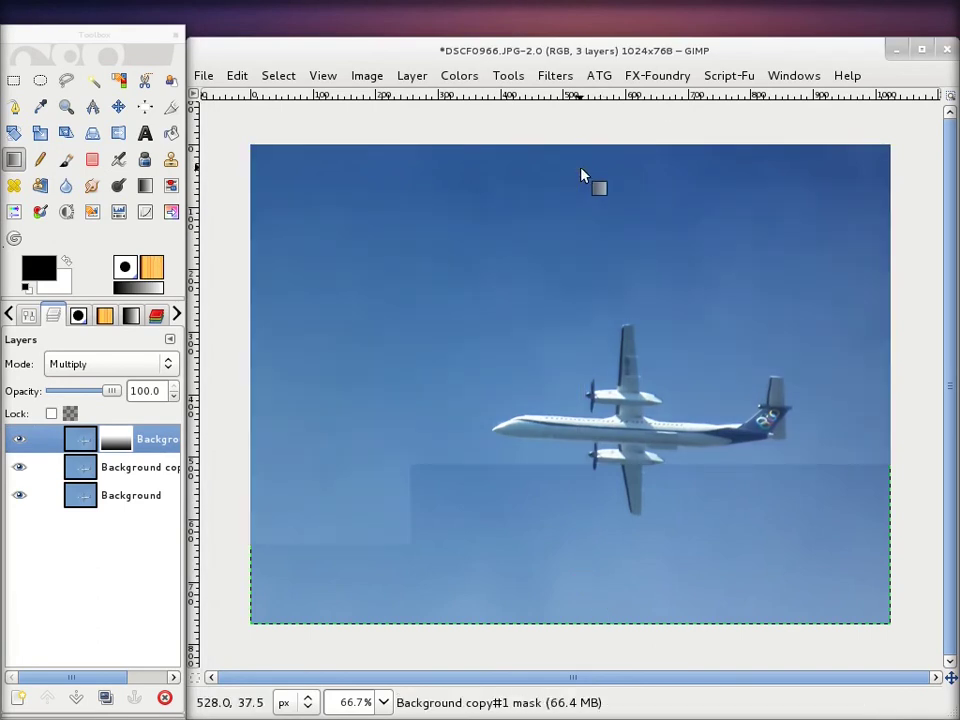
# Step: Toggle the multiply layer's visibility to compare the darkened sky
pyautogui.click(18, 441)
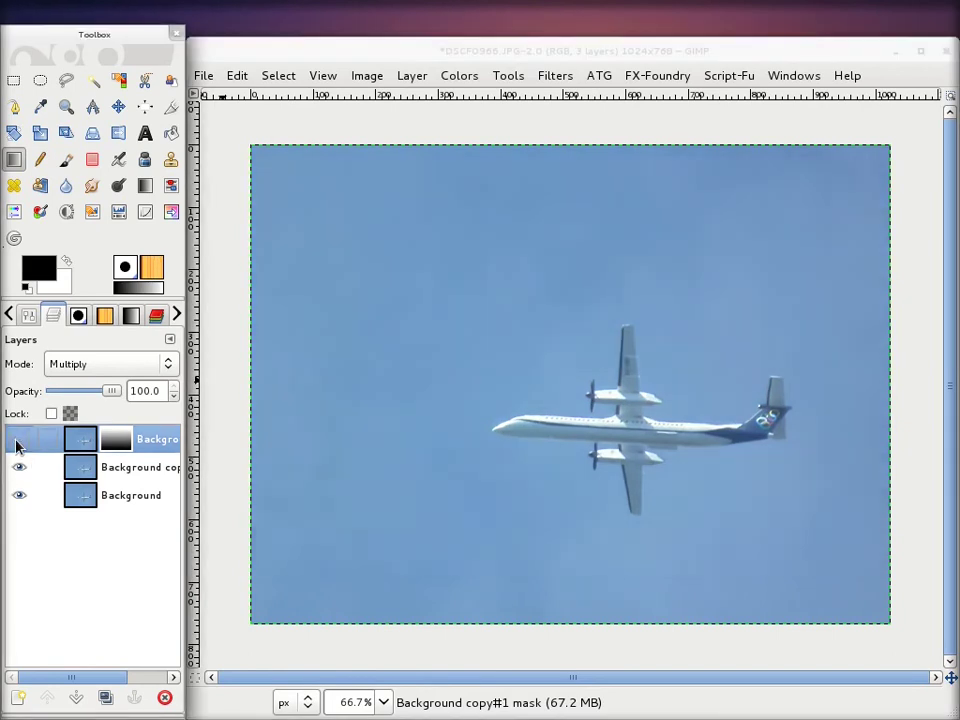
pyautogui.click(18, 441)
pyautogui.click(18, 441)
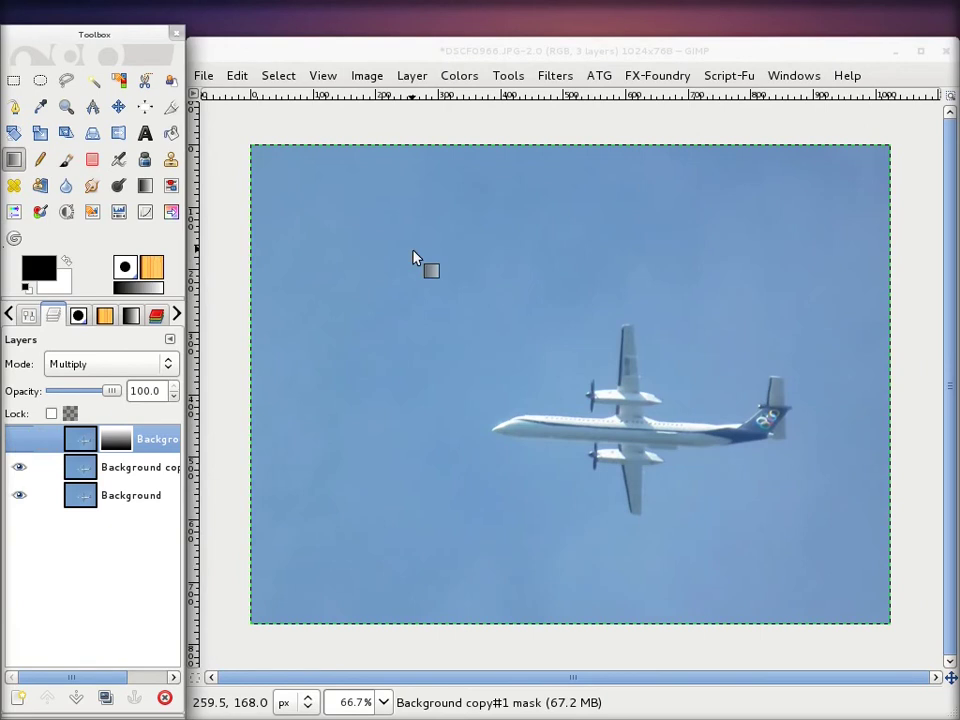
pyautogui.click(18, 441)
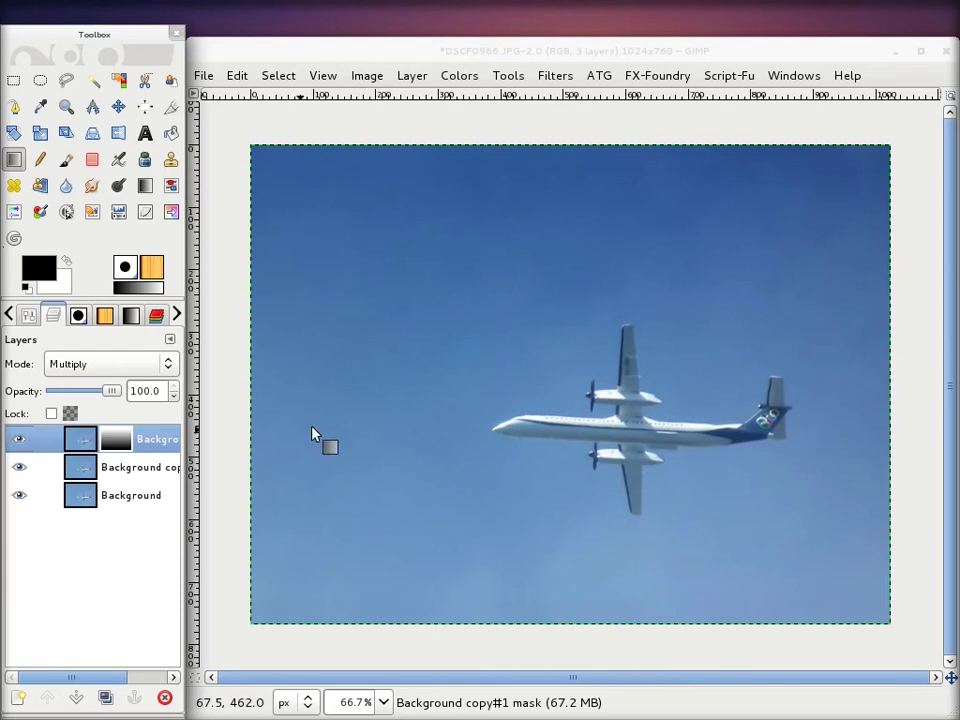
# Step: Try diagonal and vertical mask gradients, settling on bottom-to-top, then select the layer itself
pyautogui.moveTo(322, 226)
pyautogui.mouseDown()
pyautogui.moveTo(545, 350)
pyautogui.moveTo(800, 540)
pyautogui.mouseUp()
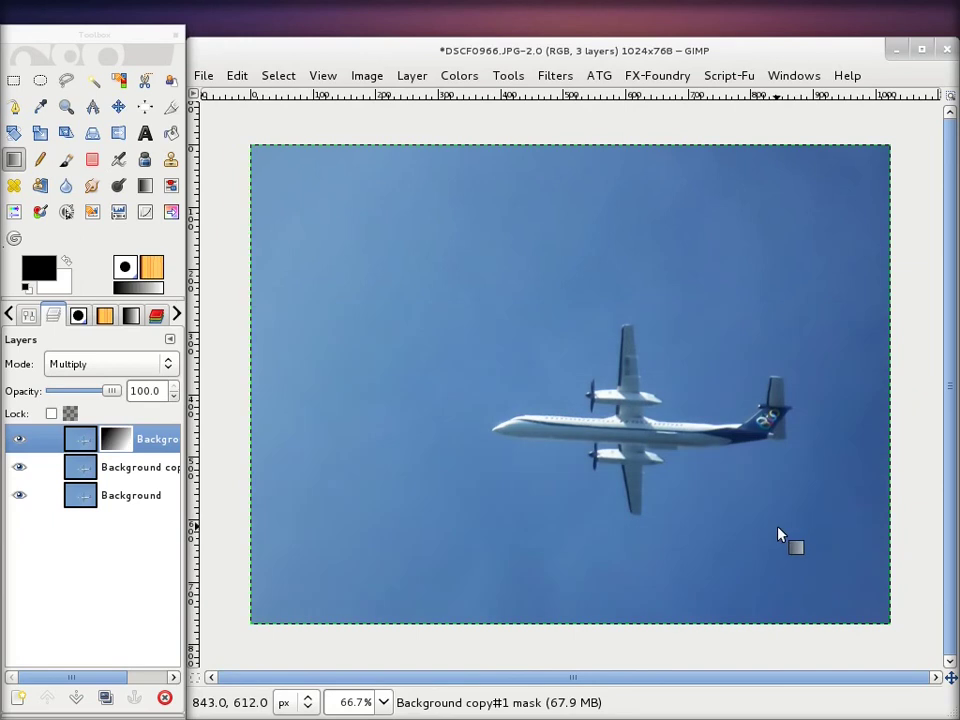
pyautogui.moveTo(322, 557)
pyautogui.mouseDown()
pyautogui.moveTo(733, 289)
pyautogui.moveTo(808, 214)
pyautogui.mouseUp()
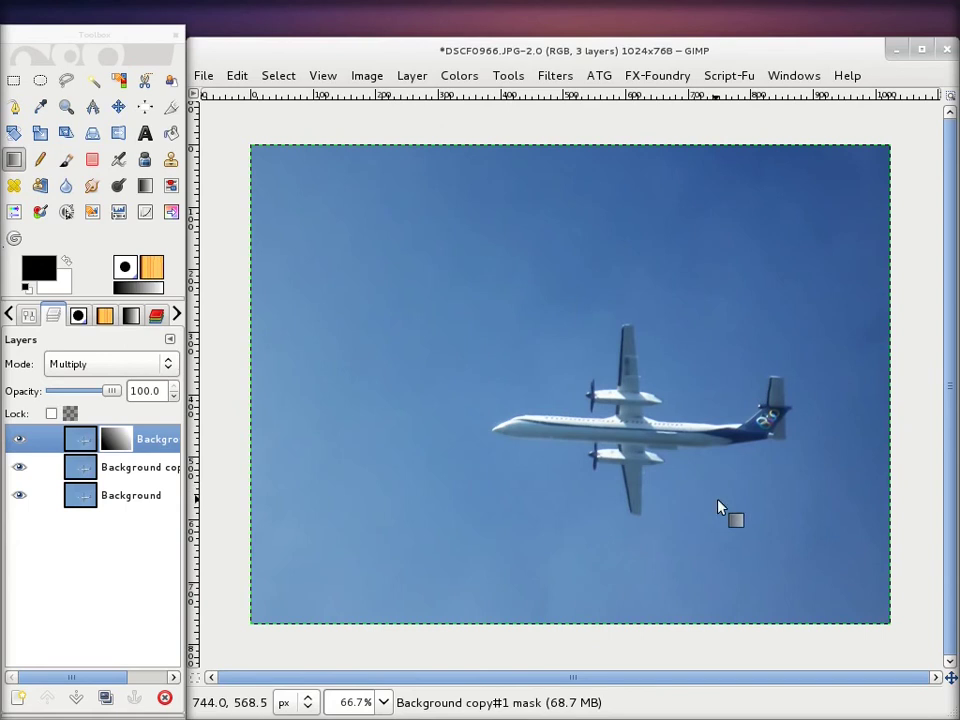
pyautogui.moveTo(787, 535); pyautogui.dragTo(396, 274)
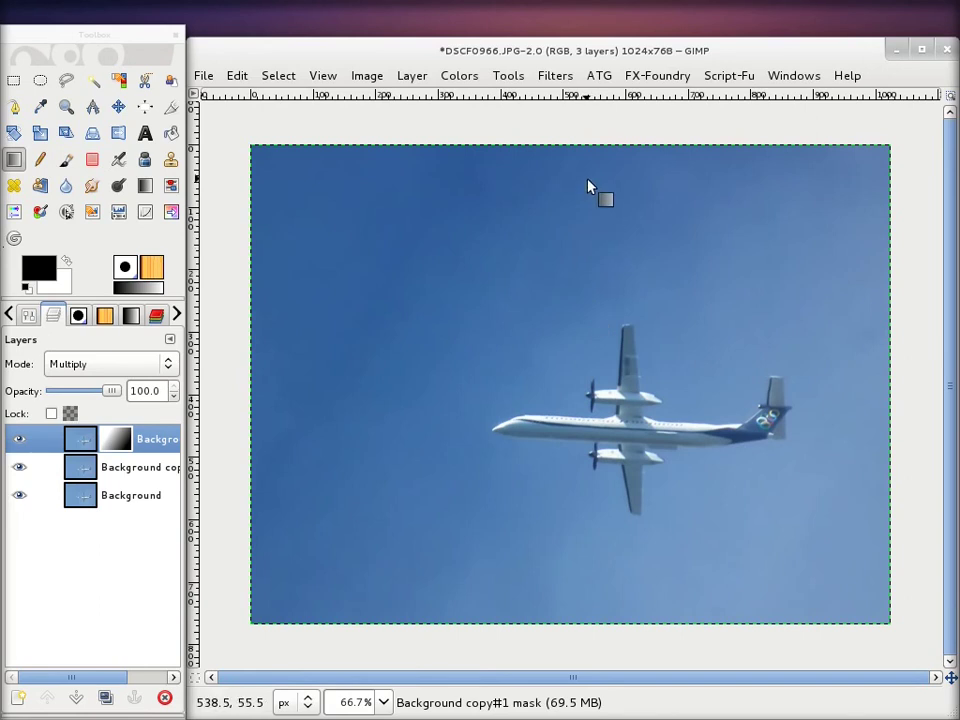
pyautogui.moveTo(583, 194); pyautogui.dragTo(586, 598)
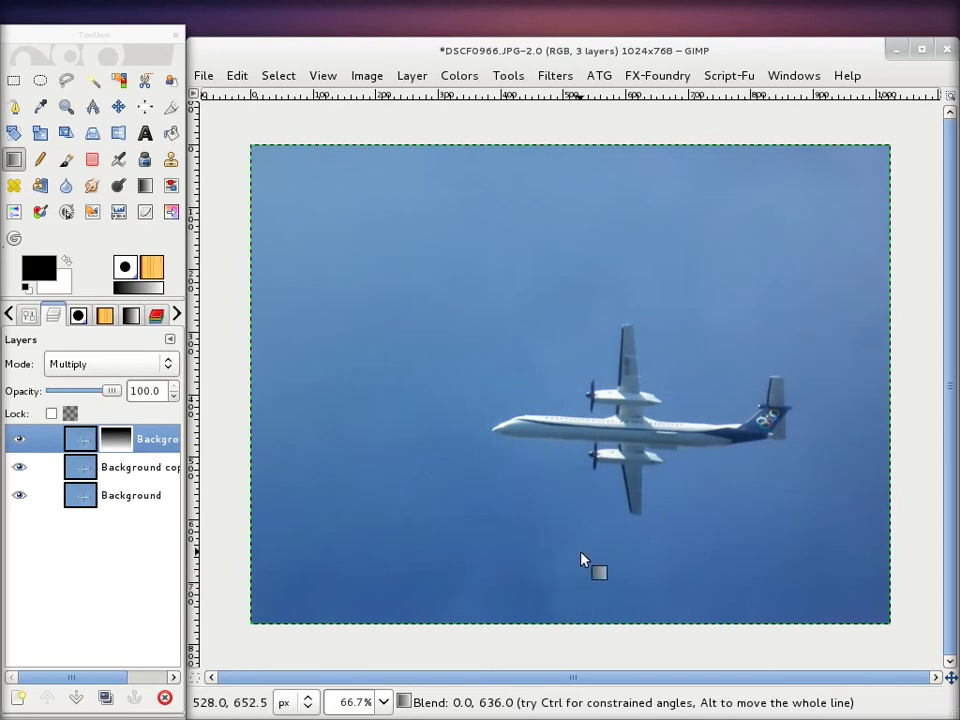
pyautogui.moveTo(572, 610); pyautogui.dragTo(570, 195)
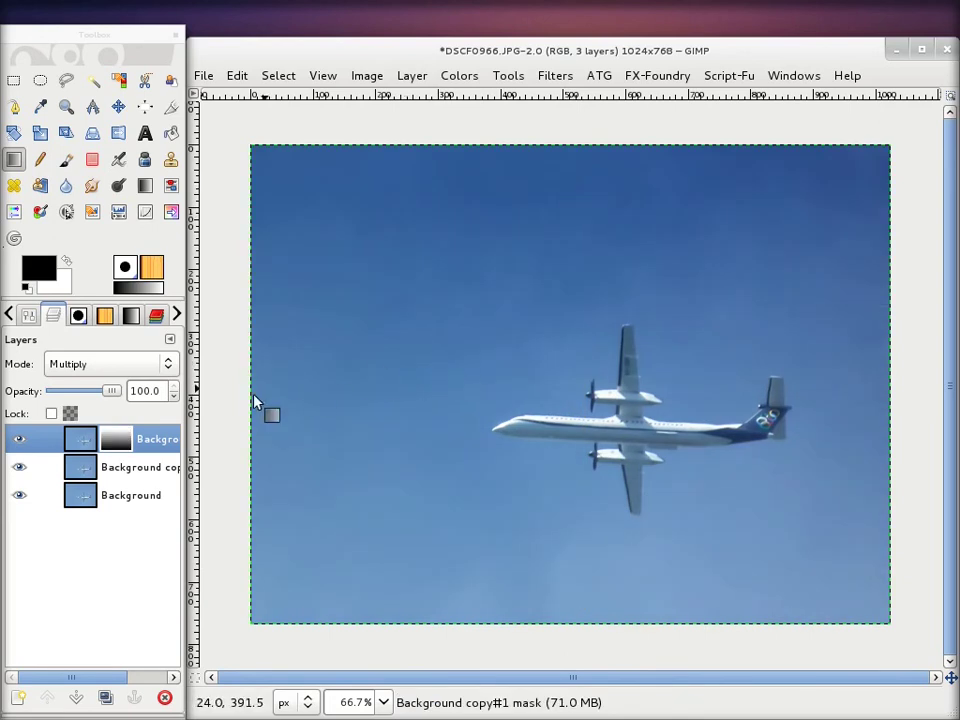
pyautogui.click(77, 443)
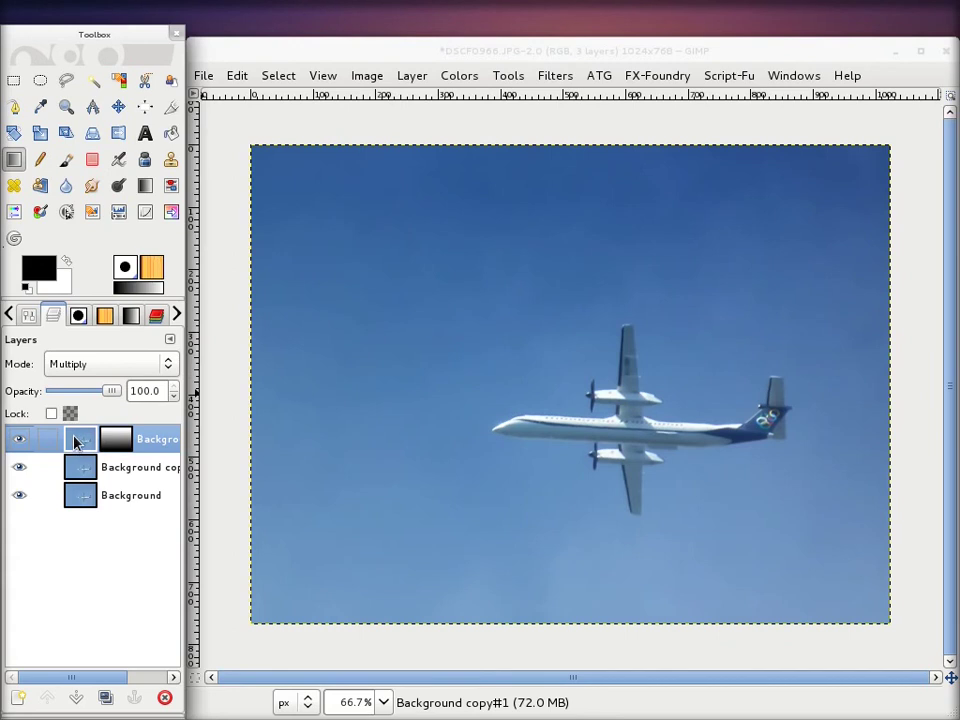
# Step: Lower the Multiply layer's opacity to 80.0 to soften the darkened sky
pyautogui.moveTo(113, 392)
pyautogui.mouseDown()
pyautogui.moveTo(73, 392)
pyautogui.moveTo(135, 392)
pyautogui.moveTo(100, 395)
pyautogui.mouseUp()
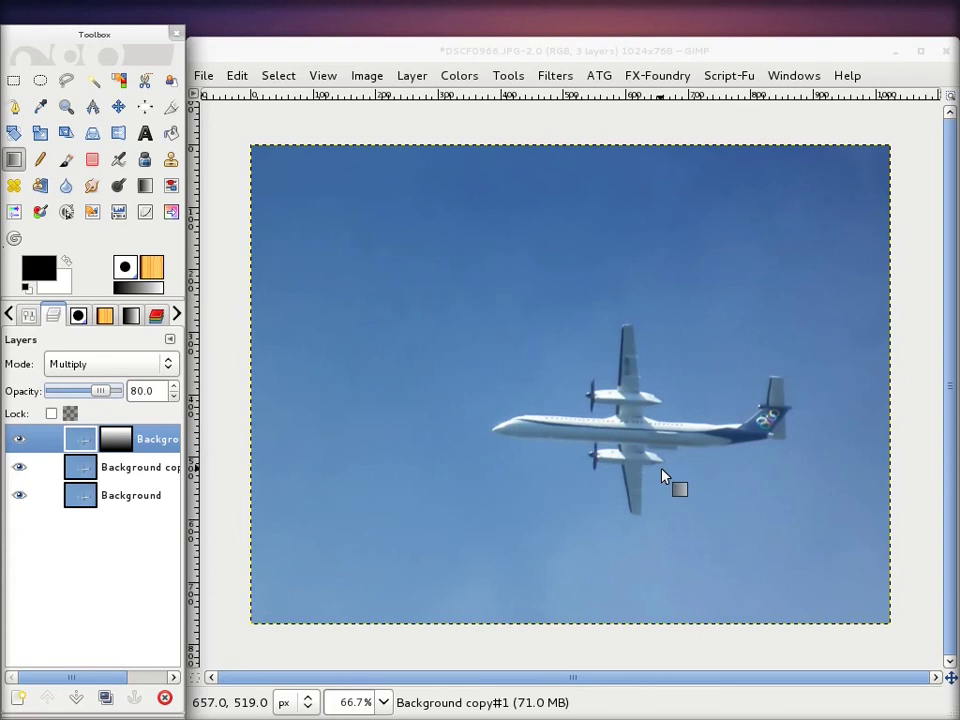
# Step: Create a New from Visible layer, then toggle the multiply and Background copy layers to compare
pyautogui.rightClick(150, 446)
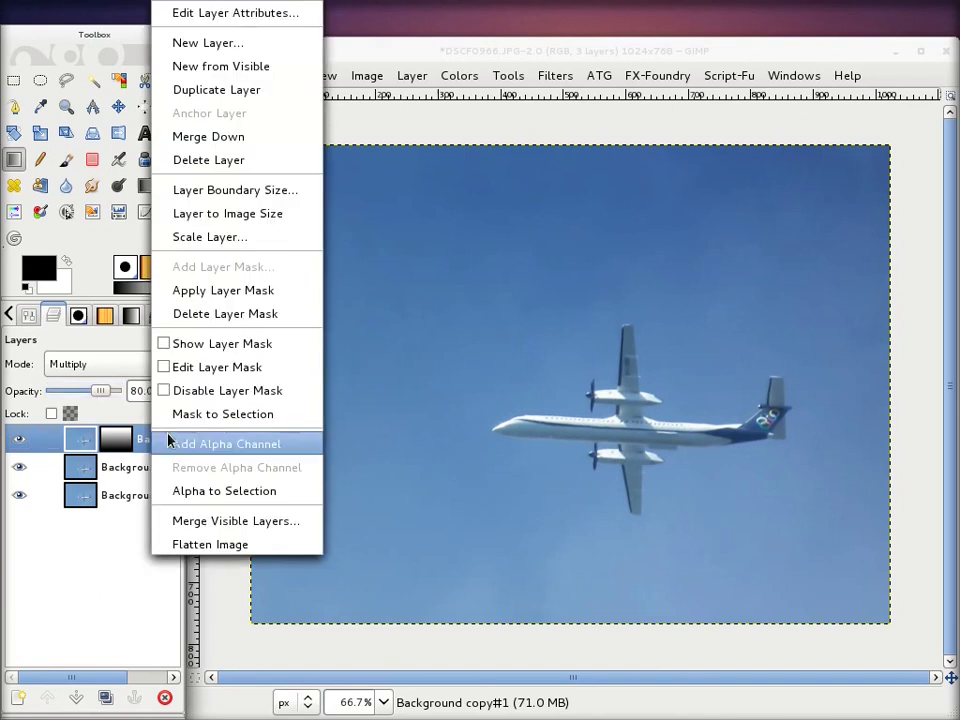
pyautogui.click(240, 66)
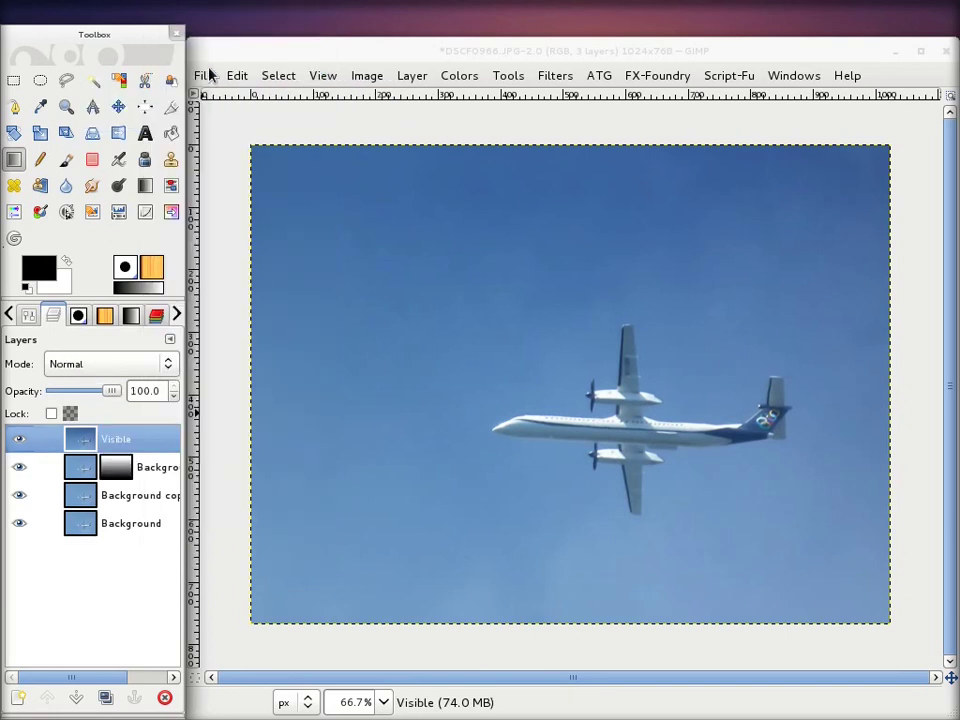
pyautogui.click(20, 470)
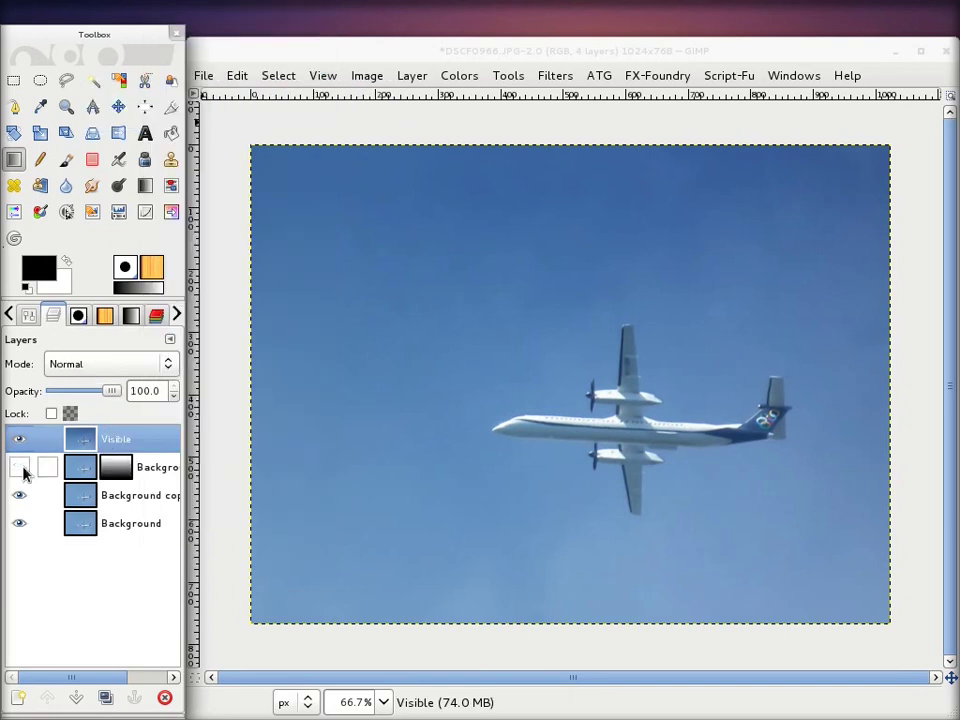
pyautogui.click(19, 495)
pyautogui.click(19, 495)
pyautogui.click(19, 467)
# Step: Compare the new Visible layer on and off, make it the active layer, and open Filters
pyautogui.click(19, 438)
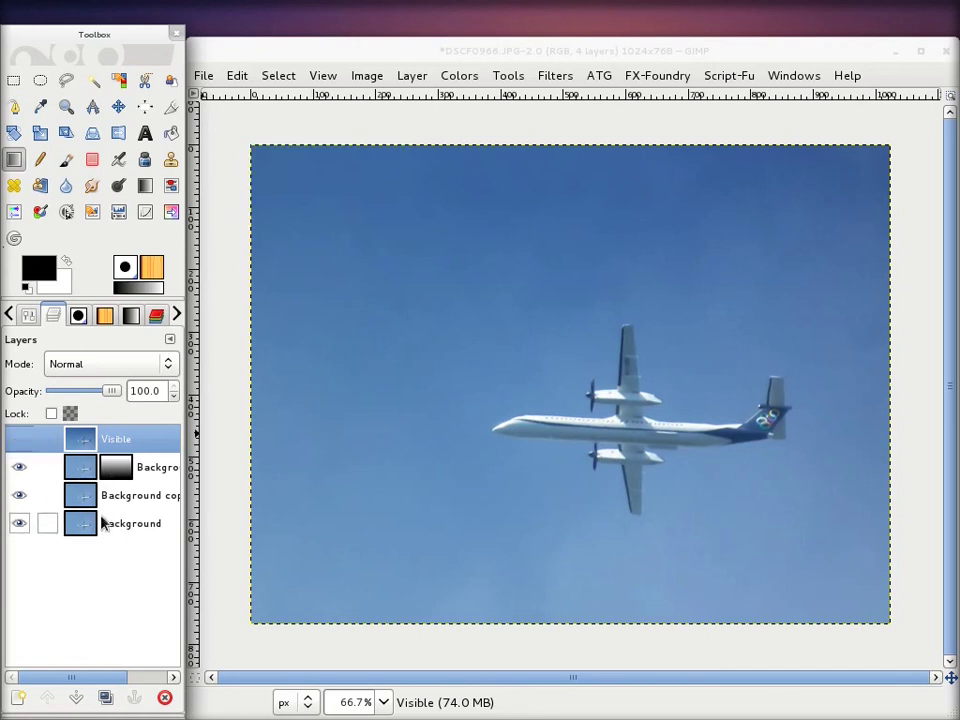
pyautogui.moveTo(101, 524); pyautogui.dragTo(464, 418)
pyautogui.click(19, 438)
pyautogui.moveTo(157, 444); pyautogui.dragTo(561, 79)
pyautogui.click(560, 78)
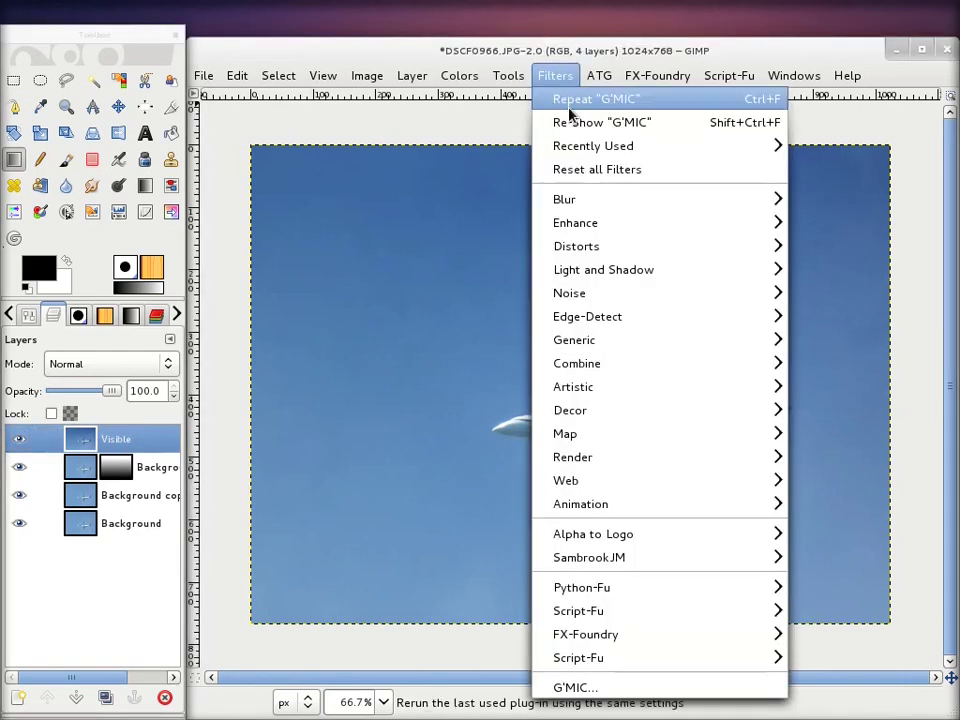
pyautogui.moveTo(575, 222)
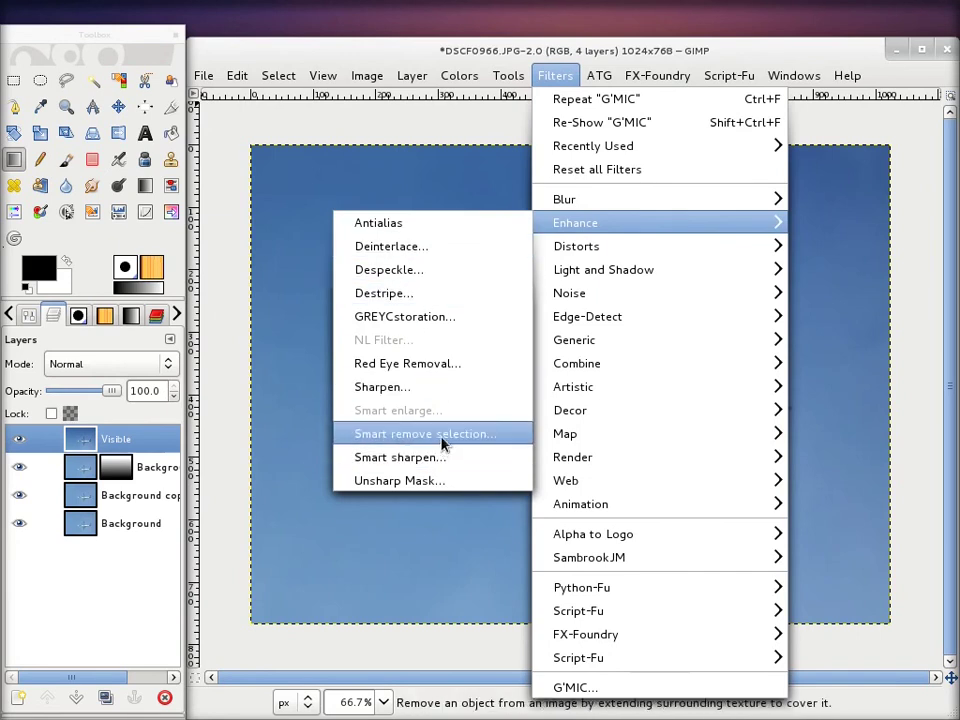
# Step: Apply Enhance > Sharpen to the Visible layer with sharpness set to 34
pyautogui.click(431, 388)
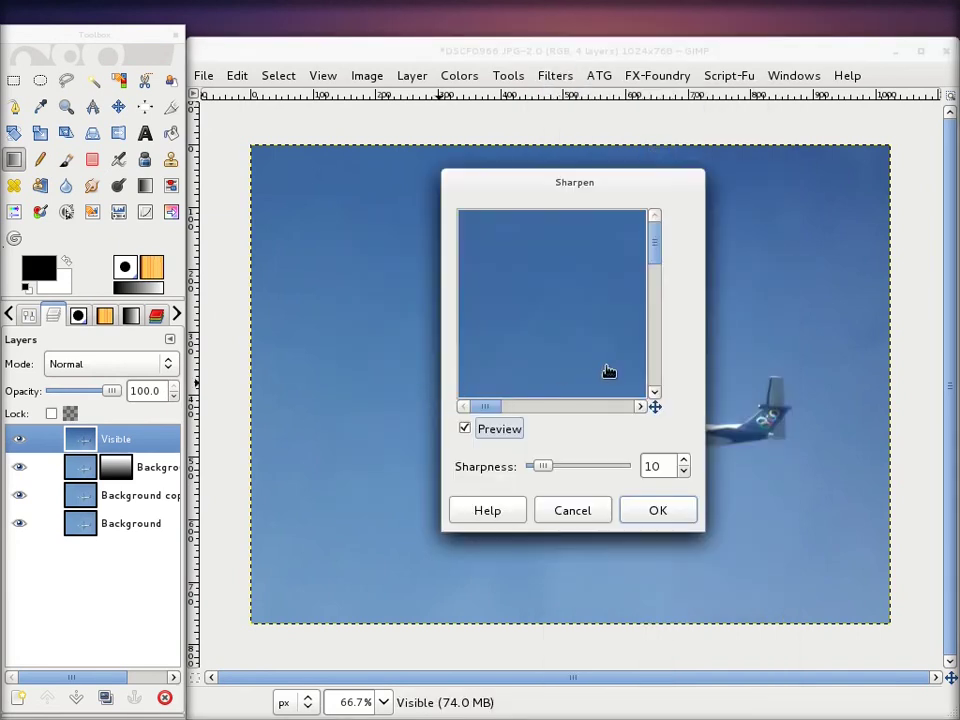
pyautogui.moveTo(471, 246); pyautogui.dragTo(557, 358)
pyautogui.moveTo(486, 272)
pyautogui.mouseDown()
pyautogui.moveTo(600, 315)
pyautogui.moveTo(557, 321)
pyautogui.mouseUp()
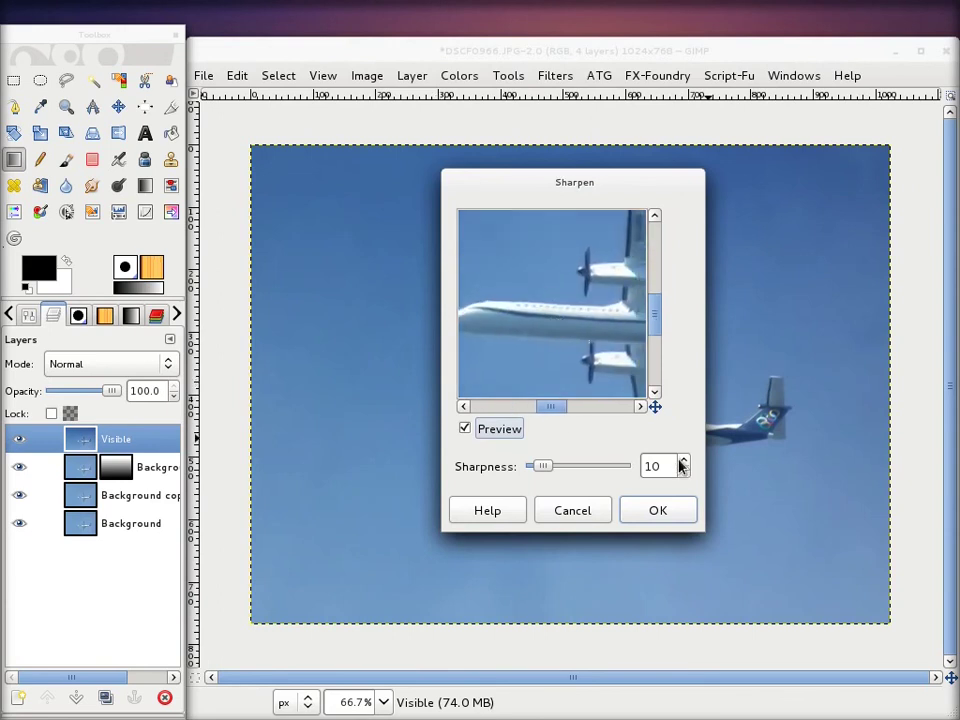
pyautogui.click(680, 461)
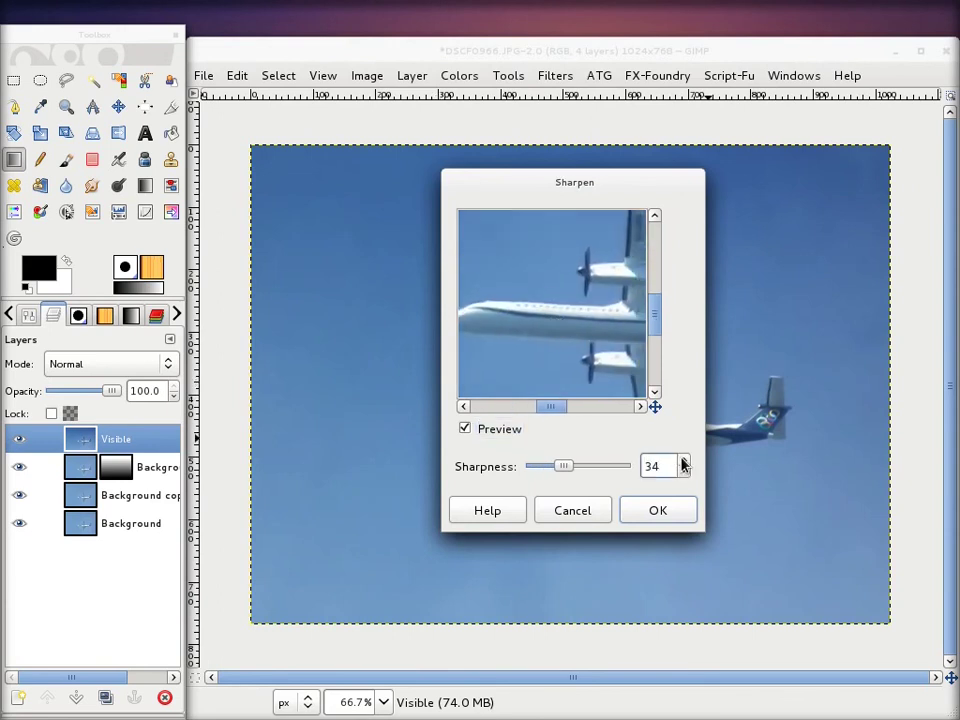
pyautogui.moveTo(565, 467); pyautogui.dragTo(608, 468)
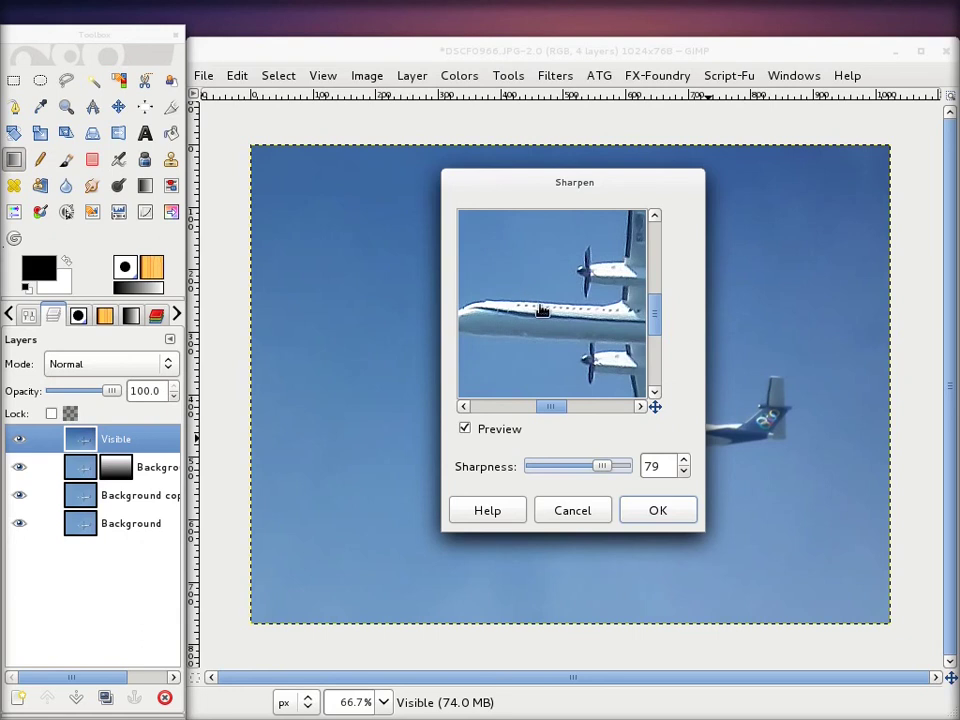
pyautogui.moveTo(566, 471)
pyautogui.mouseDown()
pyautogui.moveTo(574, 467)
pyautogui.moveTo(555, 470)
pyautogui.moveTo(566, 471)
pyautogui.mouseUp()
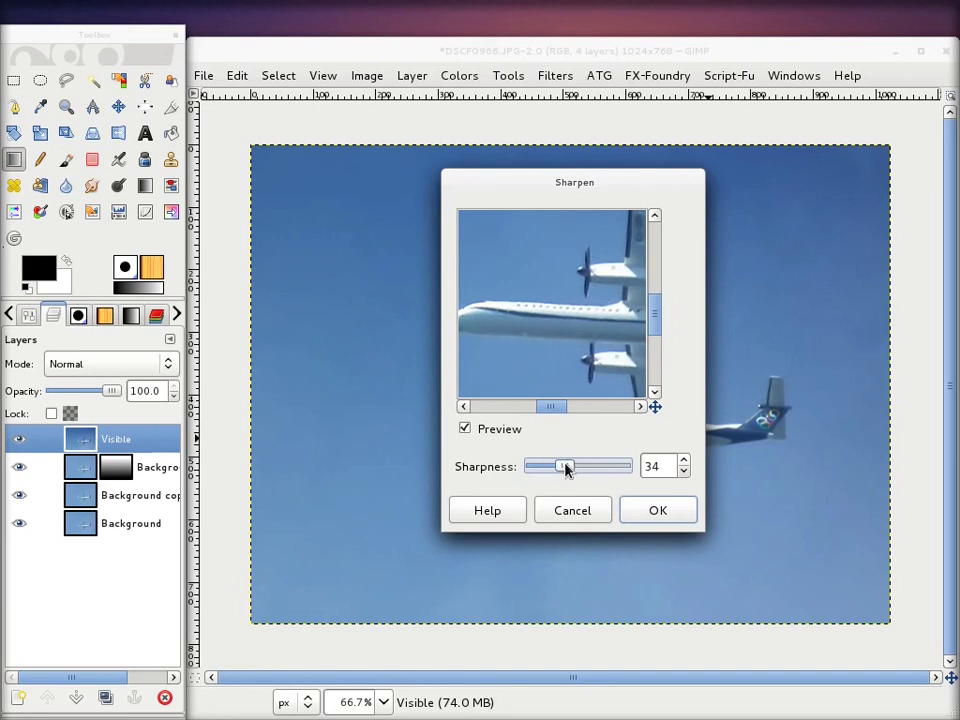
pyautogui.click(679, 516)
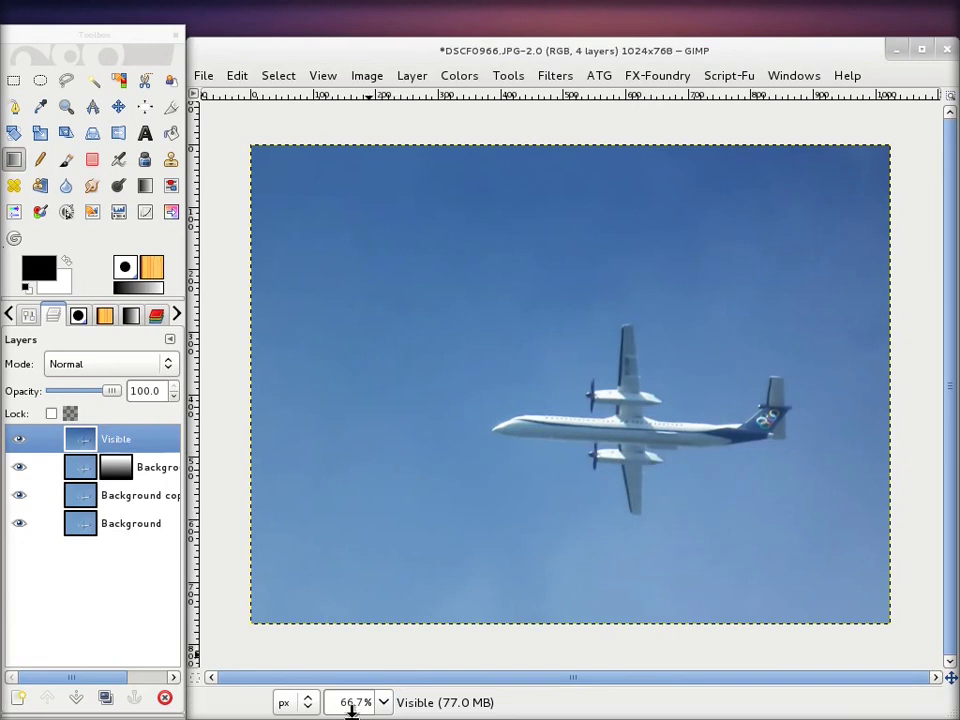
# Step: At 100% zoom centred on the airplane, hide the multiply layer and the Background copy
pyautogui.click(384, 702)
pyautogui.click(380, 594)
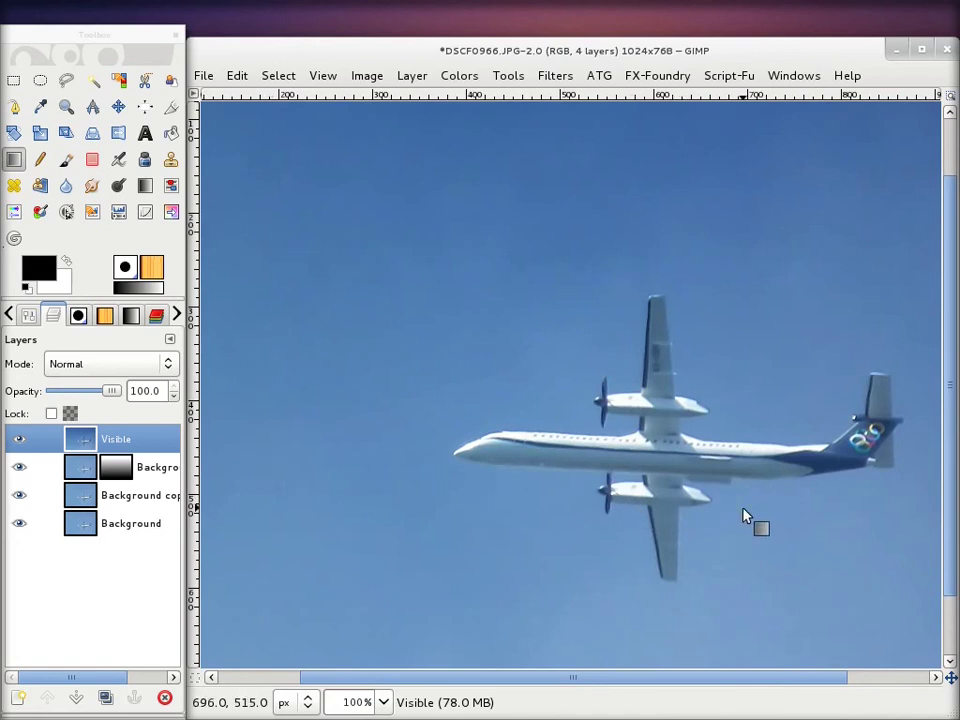
pyautogui.moveTo(745, 515)
pyautogui.mouseDown()
pyautogui.moveTo(635, 445)
pyautogui.moveTo(679, 489)
pyautogui.mouseUp()
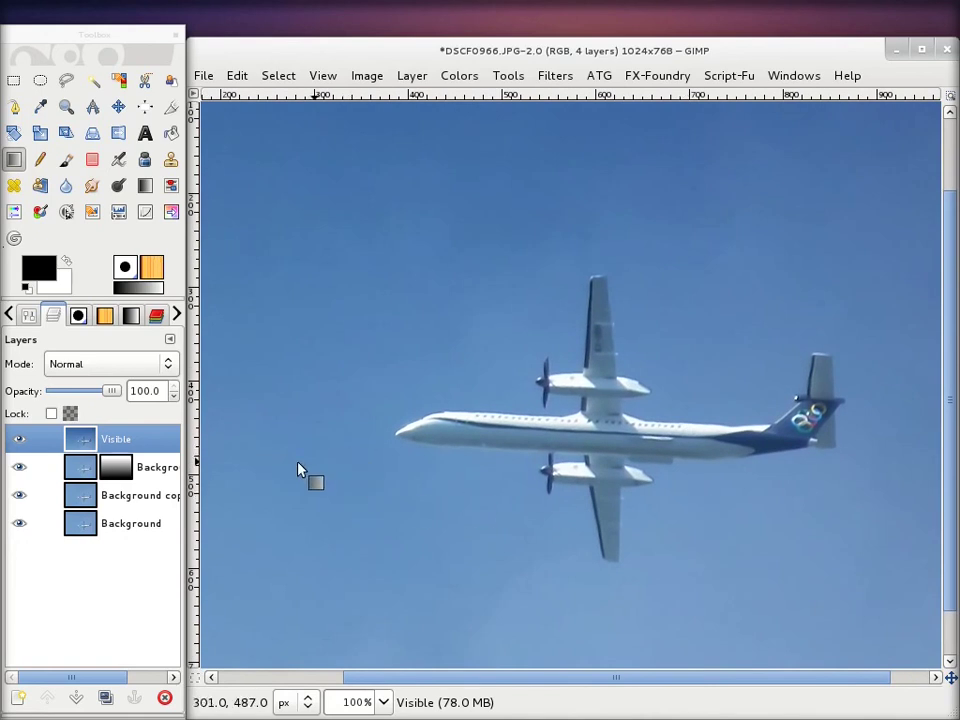
pyautogui.click(19, 465)
pyautogui.click(19, 496)
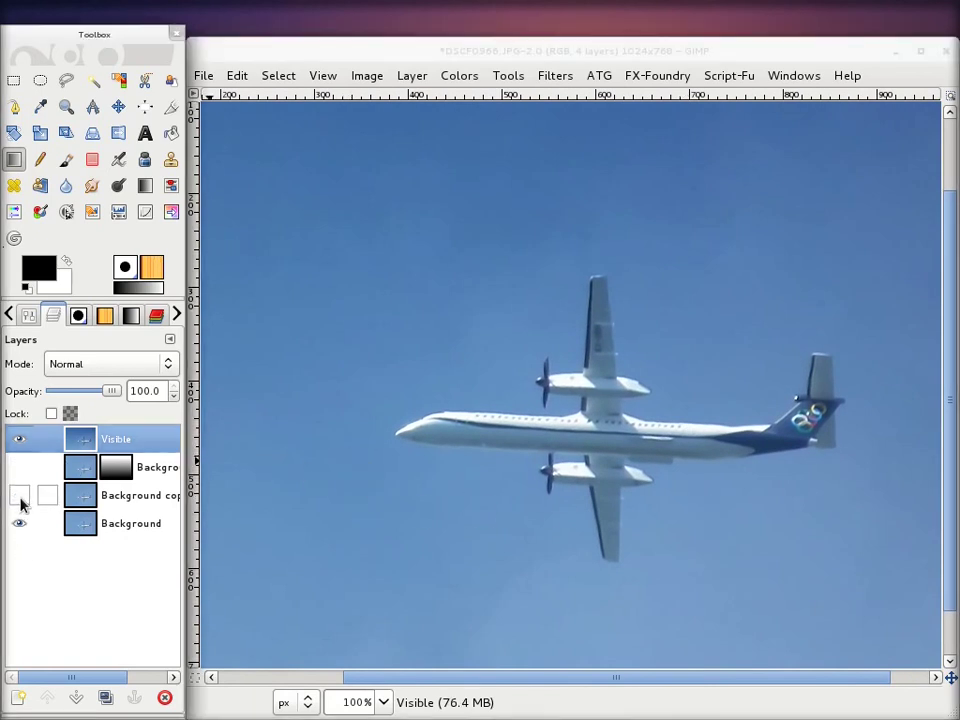
# Step: Toggle the Visible layer on and off at 400% zoom to compare against the original
pyautogui.click(19, 441)
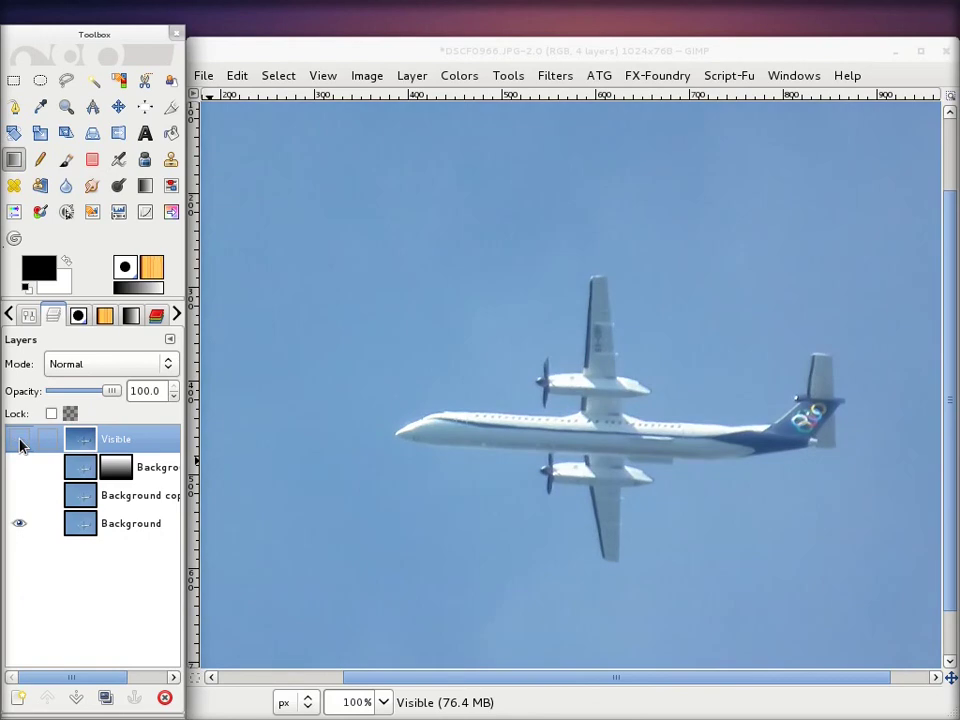
pyautogui.click(16, 447)
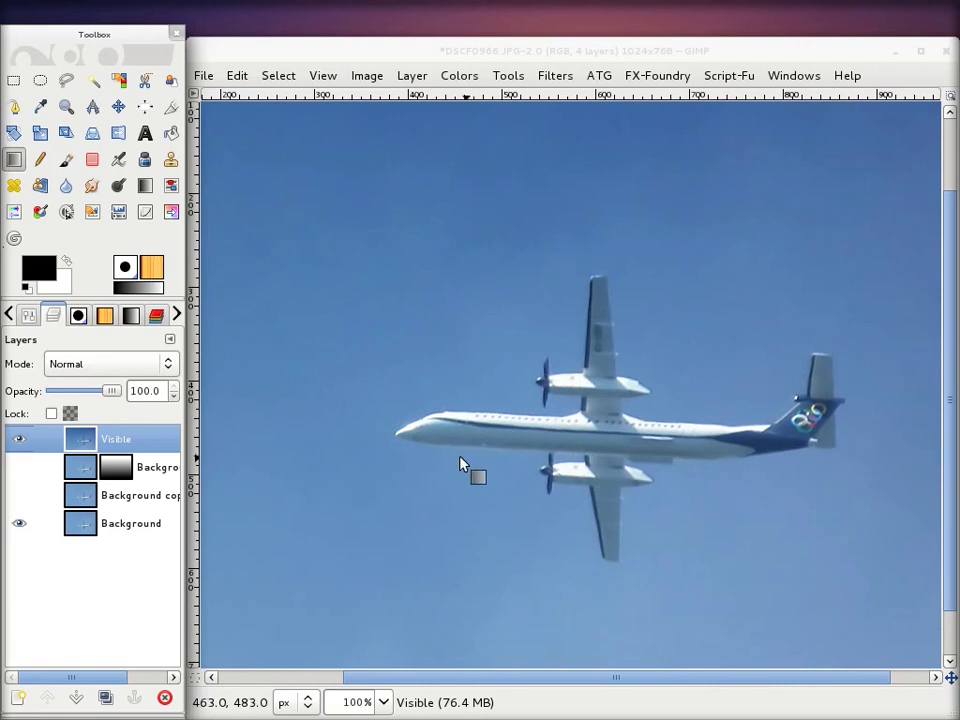
pyautogui.click(16, 440)
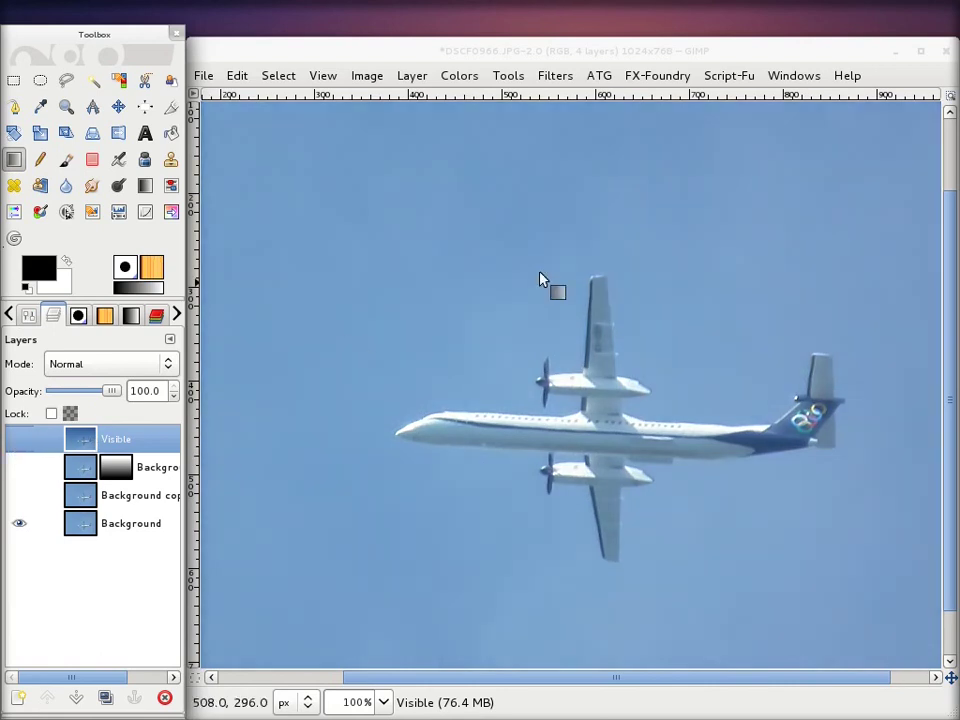
pyautogui.press('4')
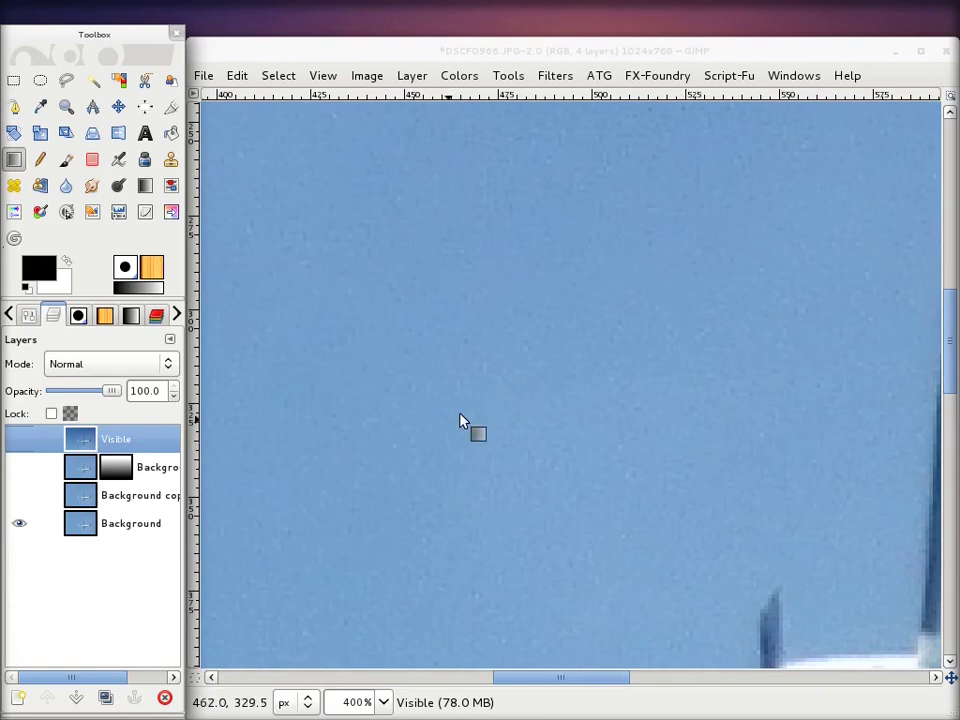
pyautogui.click(19, 441)
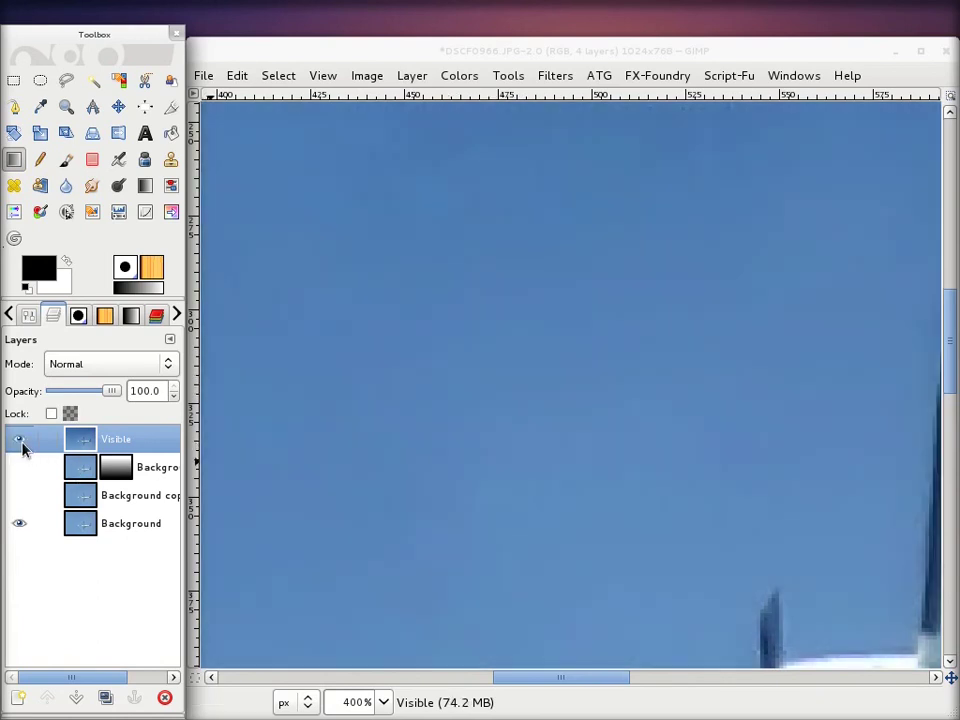
pyautogui.click(19, 441)
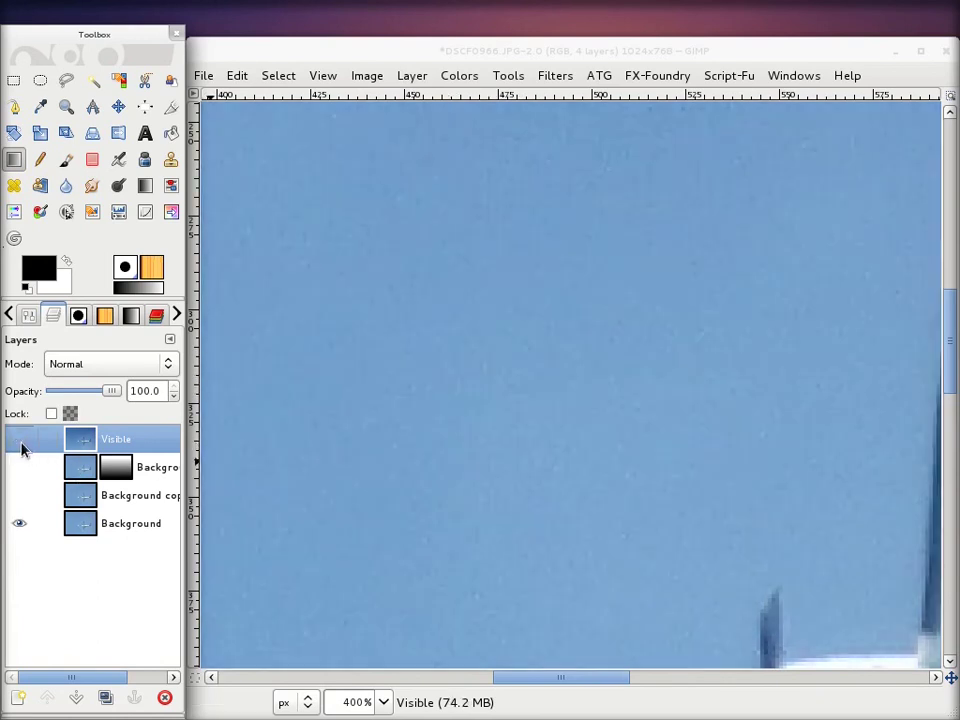
pyautogui.click(19, 441)
pyautogui.click(19, 441)
pyautogui.click(19, 441)
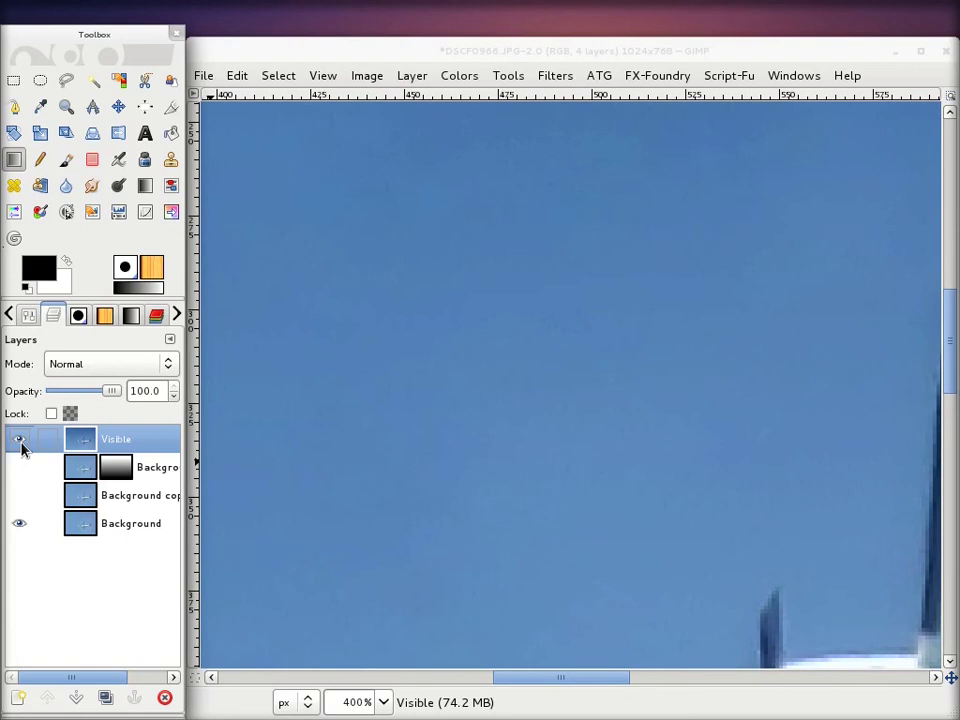
pyautogui.click(19, 441)
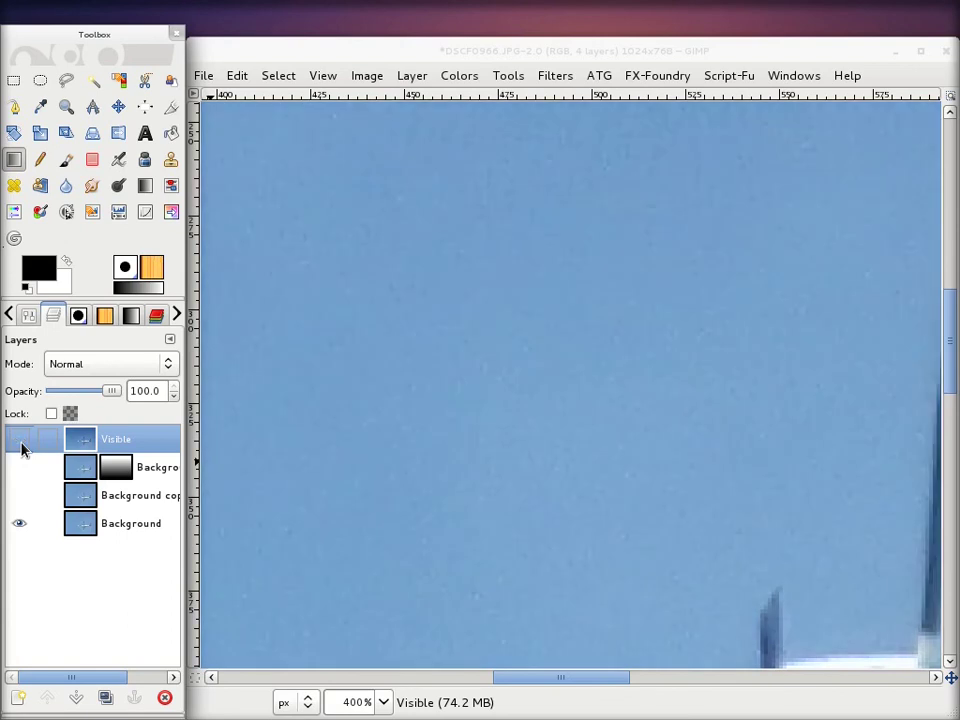
pyautogui.click(20, 443)
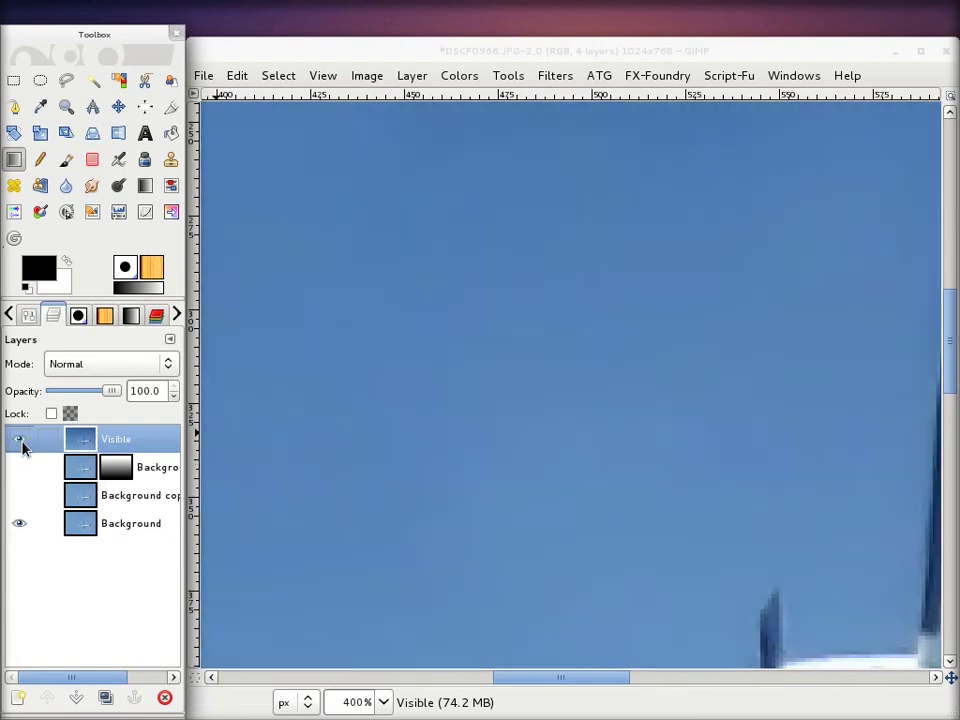
# Step: Compare the Visible layer once more elsewhere in the image, then zoom back out to fit
pyautogui.scroll(-3, 561, 399)
pyautogui.scroll(-1, 561, 399)
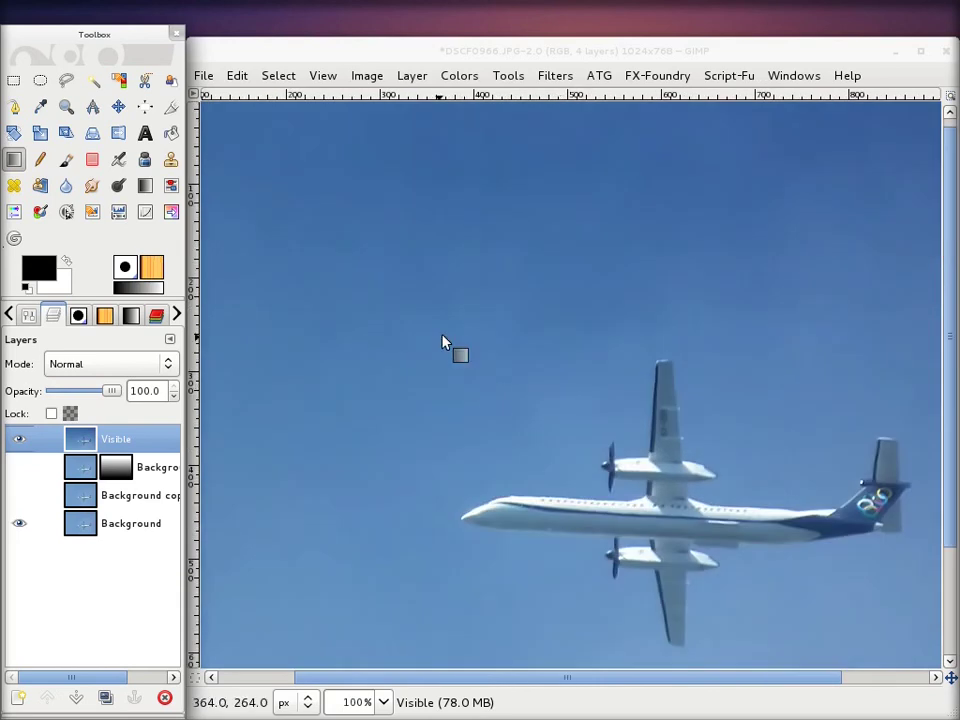
pyautogui.click(16, 441)
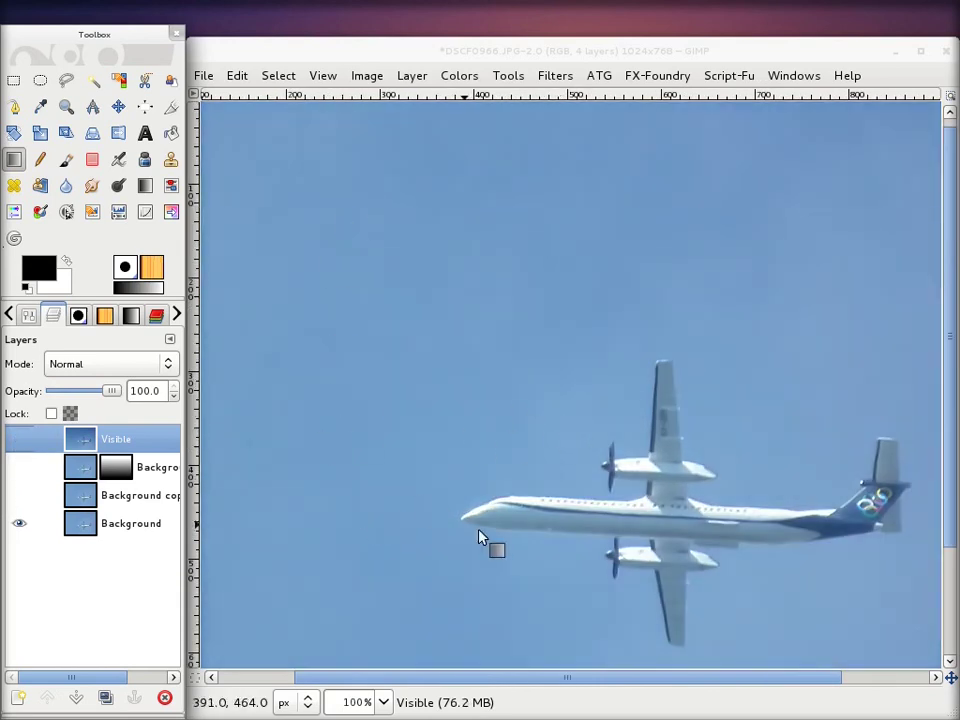
pyautogui.click(19, 439)
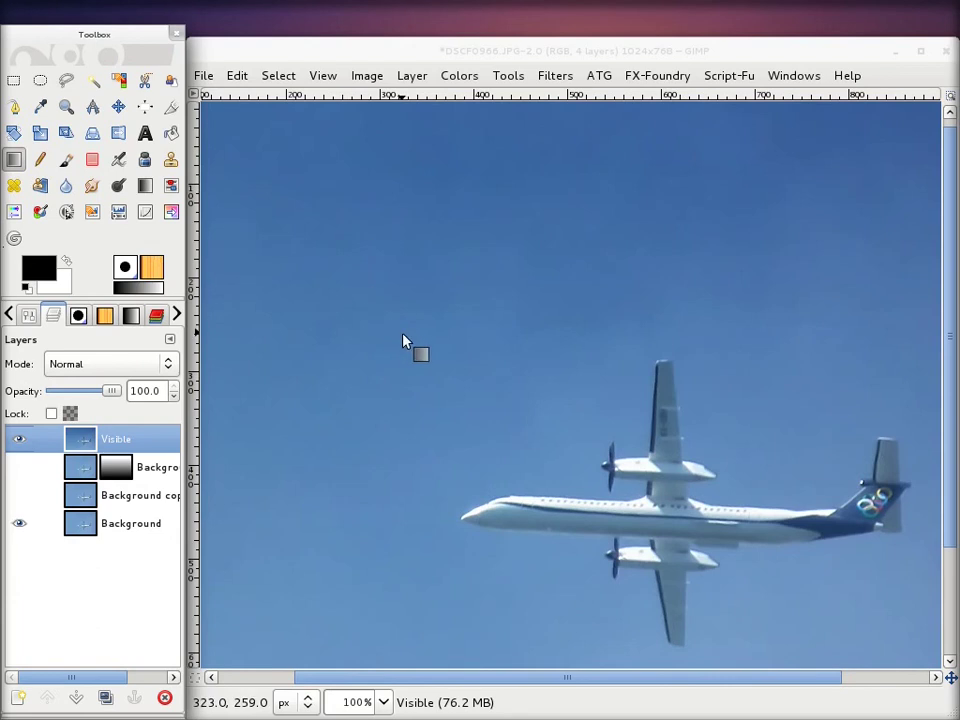
pyautogui.scroll(-3, 404, 342)
pyautogui.scroll(3, 404, 343)
pyautogui.press('-')
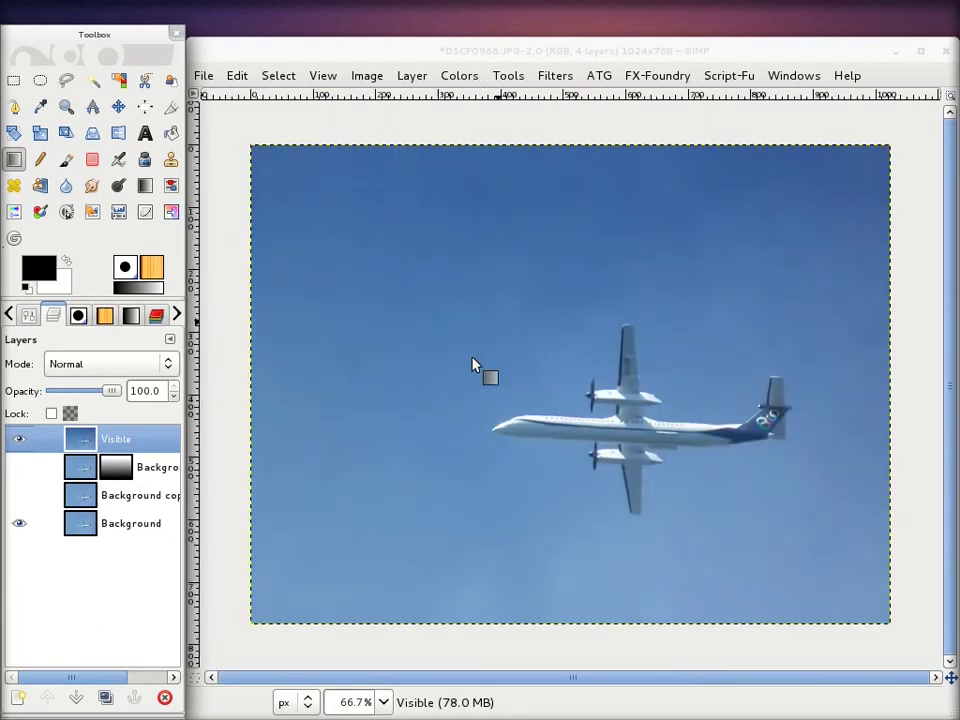